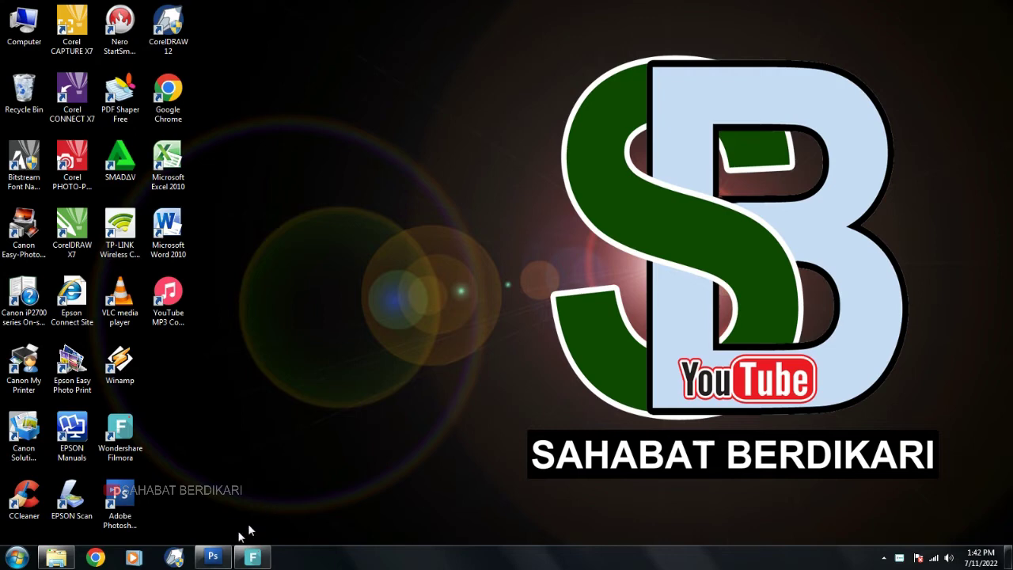
Launch Adobe Photoshop CS3 from the taskbar
{"action": "left_click", "coordinate": [203, 560]}
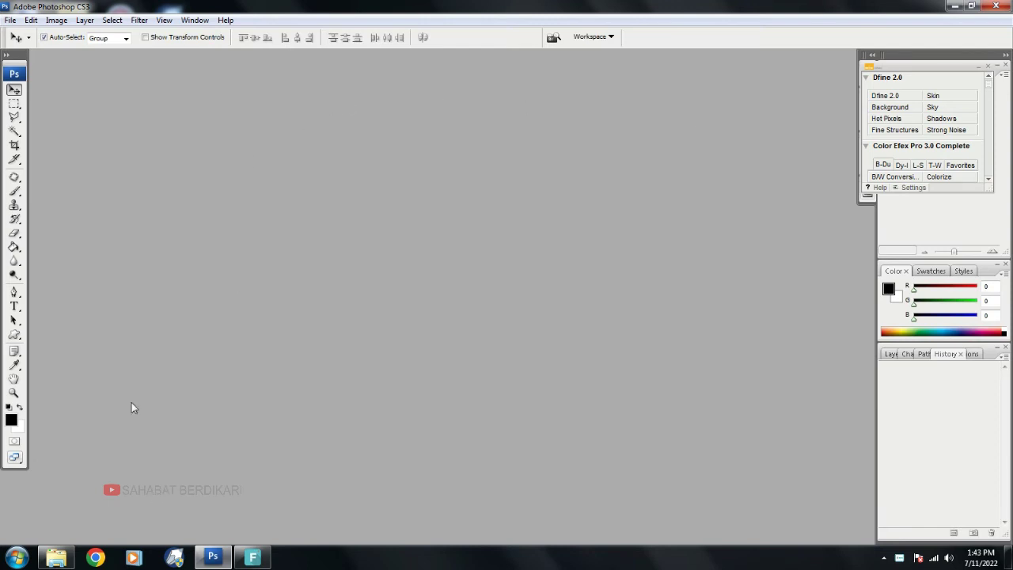
Open DSC_9003 from Removable Disk (G:) and view it in Photoshop at 33.3%
{"action": "left_click", "coordinate": [57, 558]}
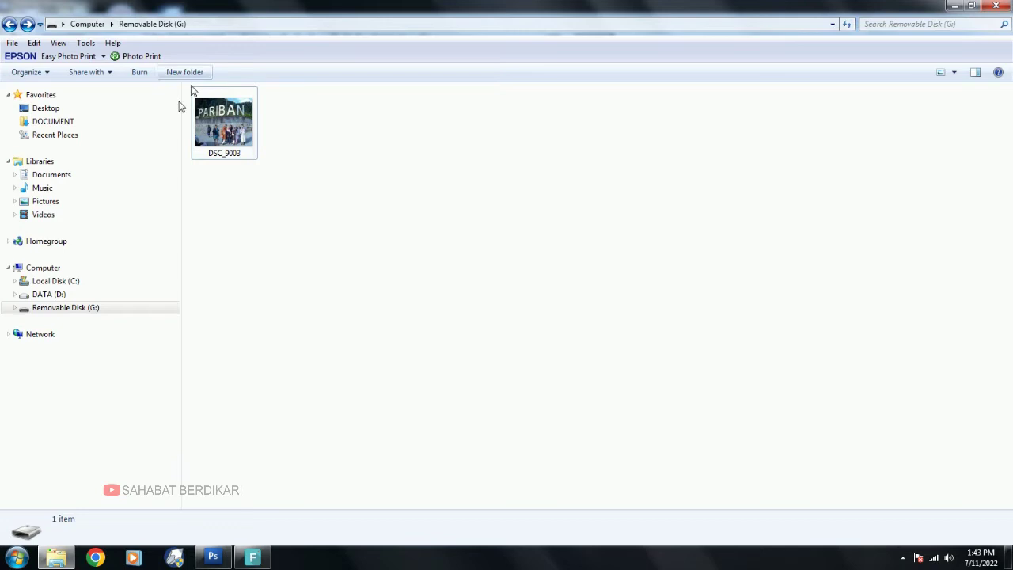
{"action": "double_click", "coordinate": [212, 122]}
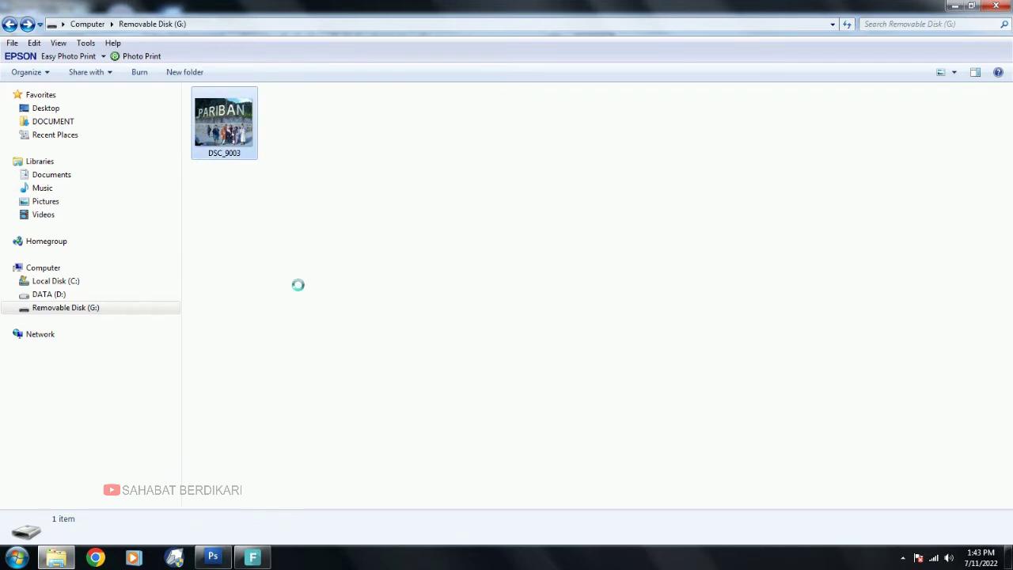
{"action": "left_click", "coordinate": [220, 558]}
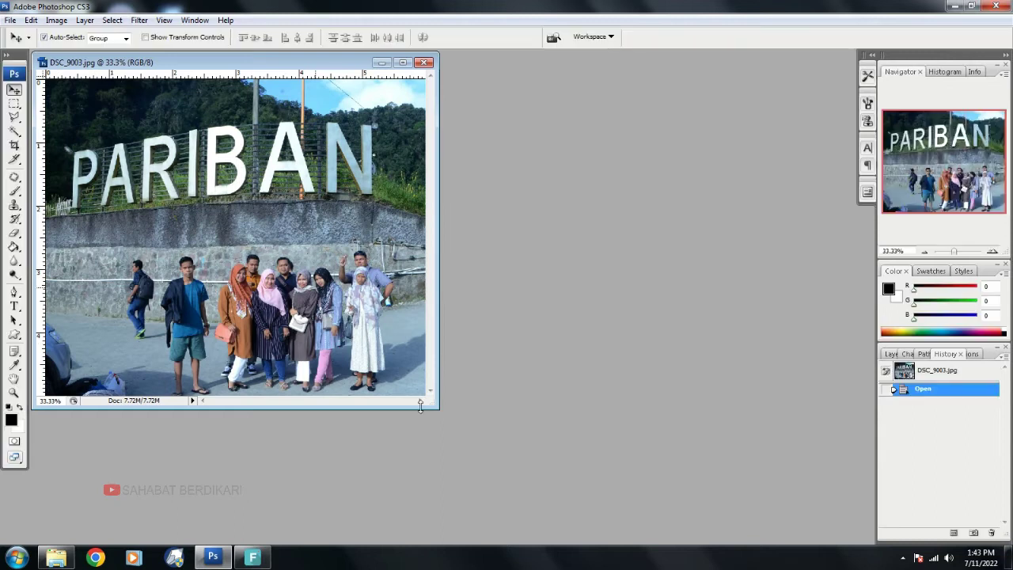
Put the photo in full screen, then zoom in to inspect the faces and wall at 200%
{"action": "left_click_drag", "start_coordinate": [437, 408], "coordinate": [527, 461]}
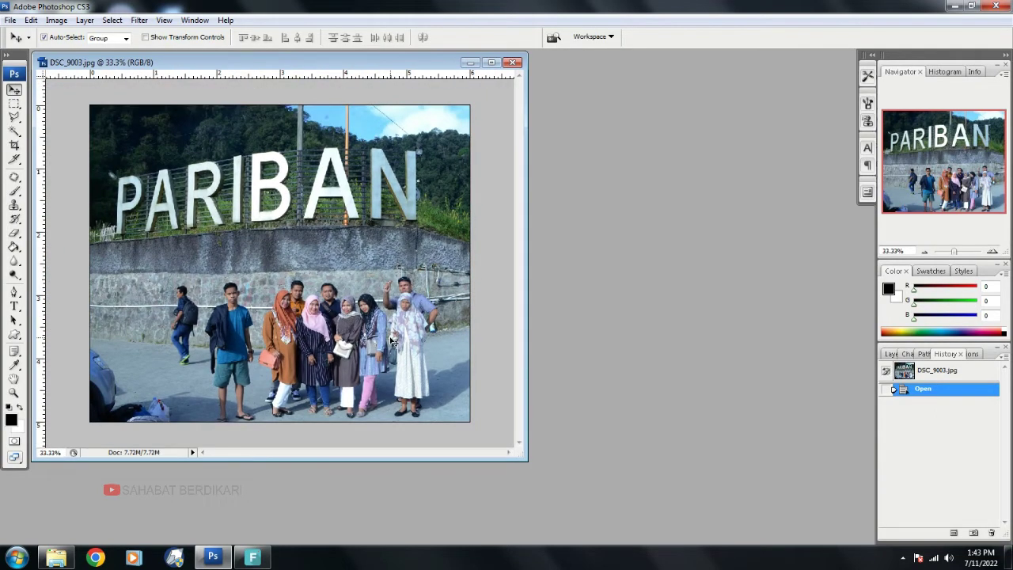
{"action": "key", "text": "f"}
{"action": "key", "text": "ctrl+plus"}
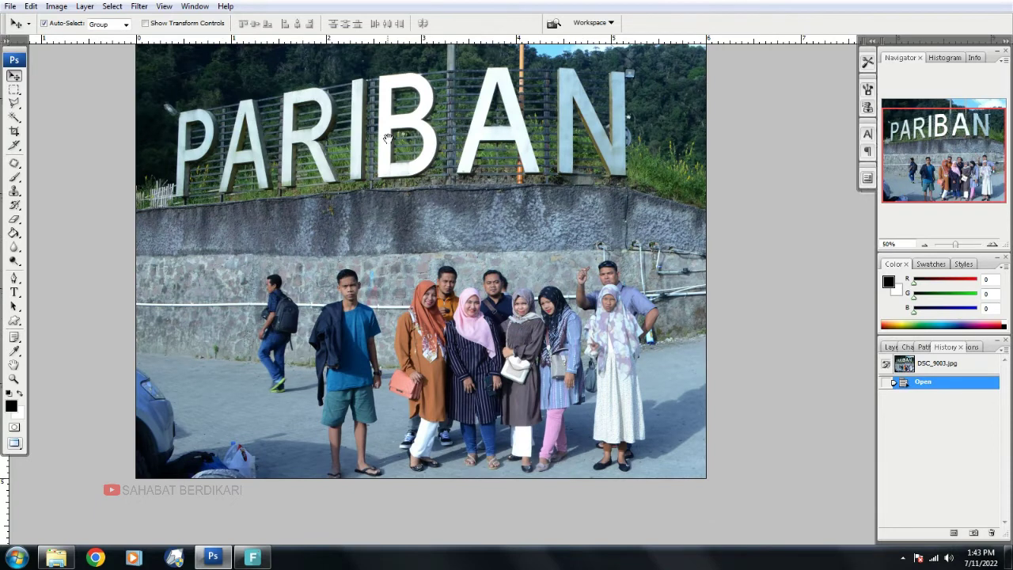
{"action": "key", "text": "ctrl+minus"}
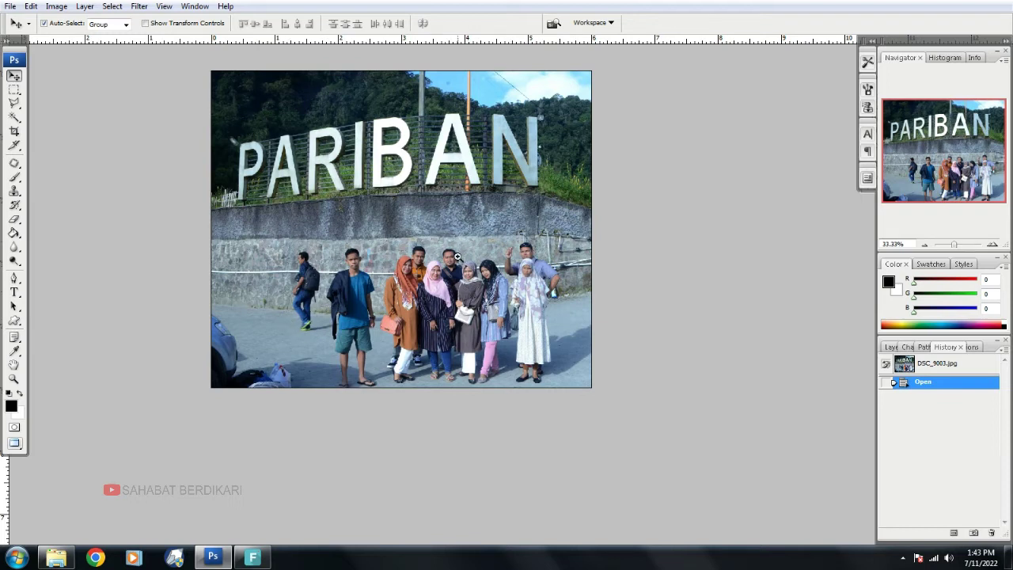
{"action": "left_click", "coordinate": [456, 257], "text": "ctrl"}
{"action": "left_click", "coordinate": [482, 259], "text": "ctrl"}
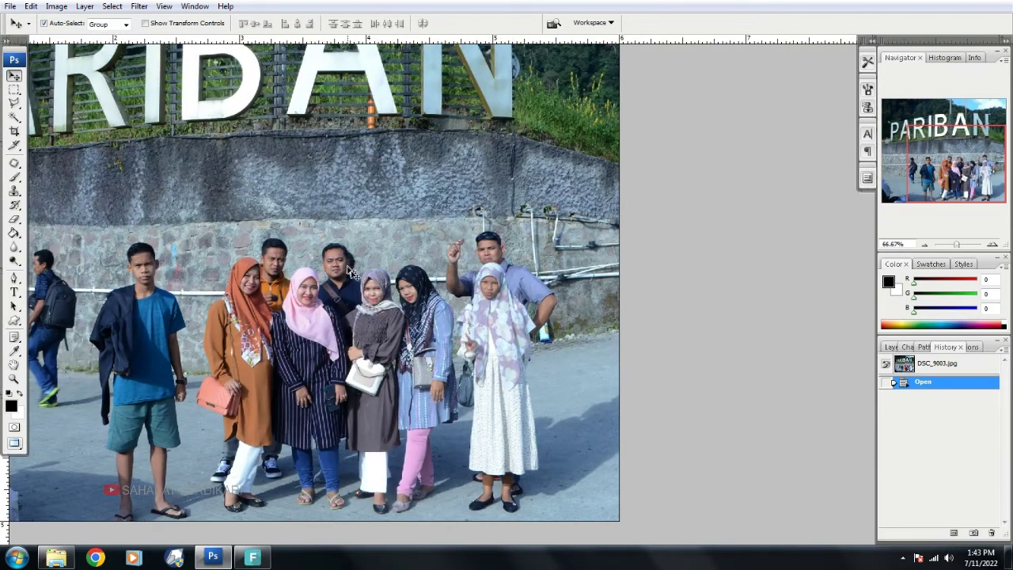
{"action": "left_click_drag", "start_coordinate": [167, 276], "coordinate": [523, 134]}
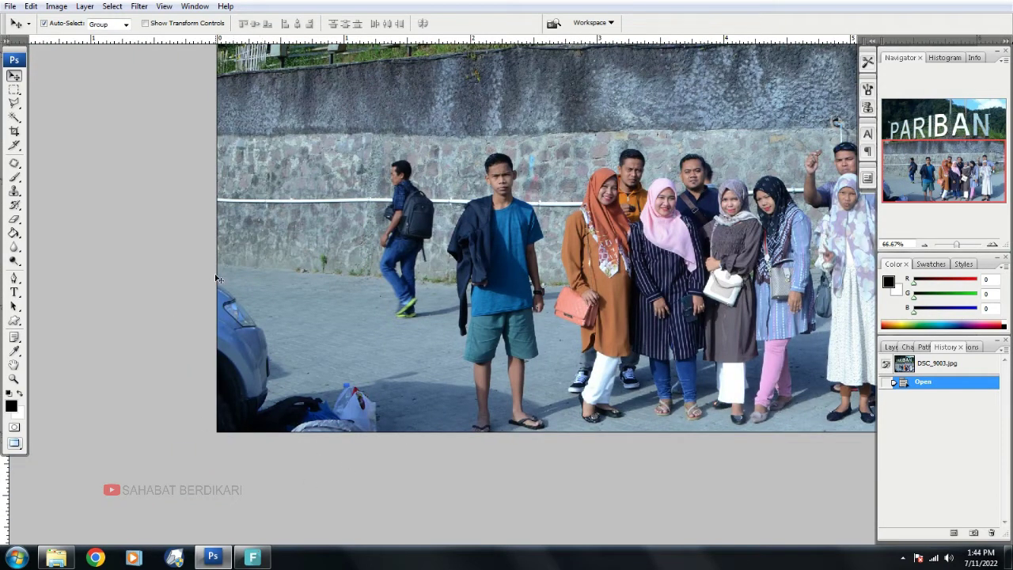
{"action": "left_click", "coordinate": [533, 264], "text": "alt"}
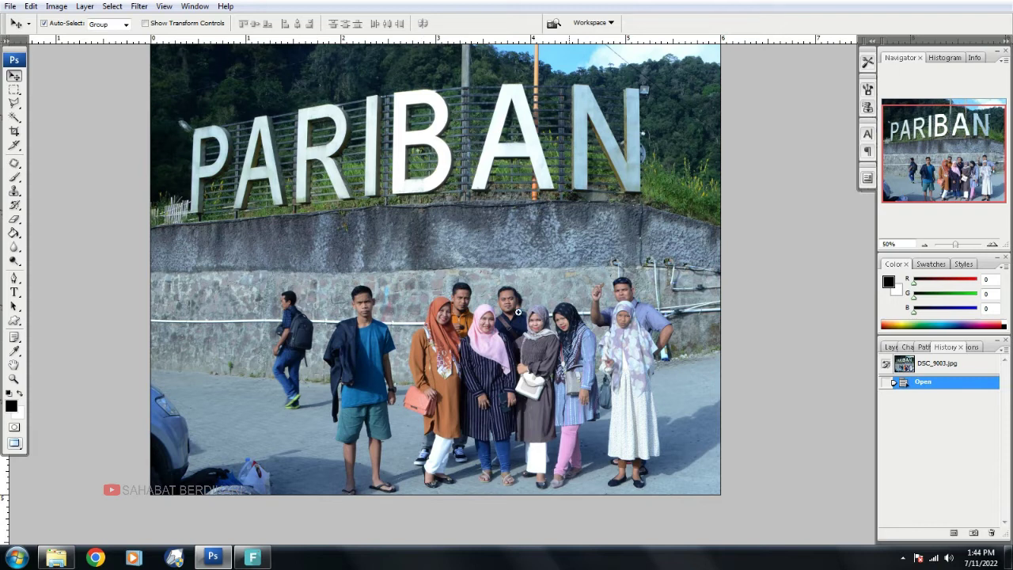
{"action": "key", "text": "ctrl+plus"}
{"action": "key", "text": "ctrl+plus"}
{"action": "key", "text": "ctrl+plus"}
{"action": "key", "text": "ctrl+plus"}
{"action": "key", "text": "ctrl+minus"}
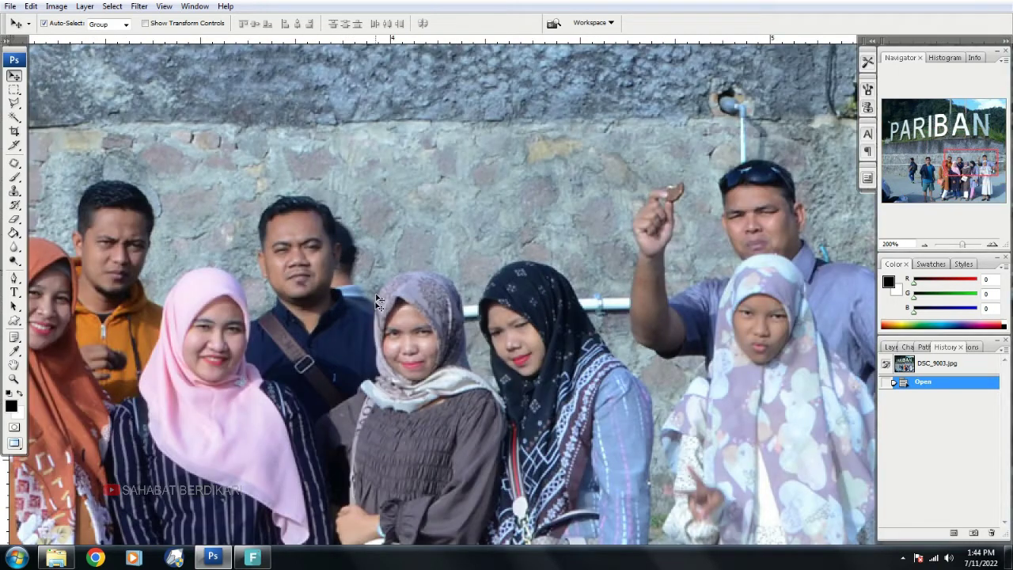
With the Polygonal Lasso at 400%, outline down beside the man's head around the hidden person
{"action": "left_click", "coordinate": [11, 104]}
{"action": "key", "text": "ctrl+plus"}
{"action": "left_click", "coordinate": [309, 170]}
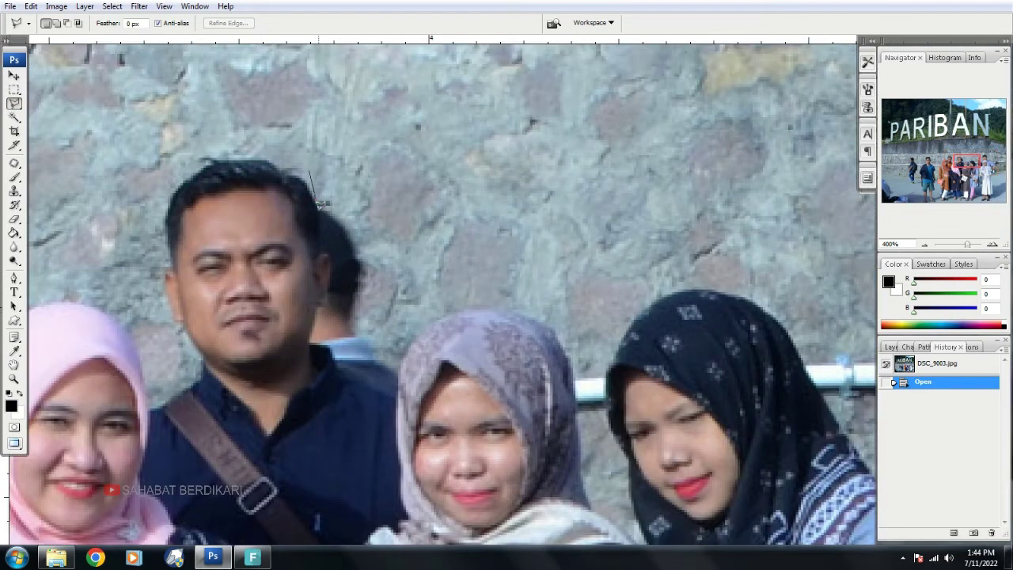
{"action": "left_click", "coordinate": [321, 252]}
{"action": "left_click", "coordinate": [337, 365]}
{"action": "left_click", "coordinate": [398, 393]}
{"action": "left_click", "coordinate": [402, 357]}
Close the lasso selection over the wall behind the head and zoom to 300%
{"action": "left_click", "coordinate": [531, 195]}
{"action": "left_click", "coordinate": [487, 120]}
{"action": "left_click", "coordinate": [407, 93]}
{"action": "left_click", "coordinate": [348, 106]}
{"action": "left_click", "coordinate": [304, 164]}
{"action": "left_click", "coordinate": [310, 170]}
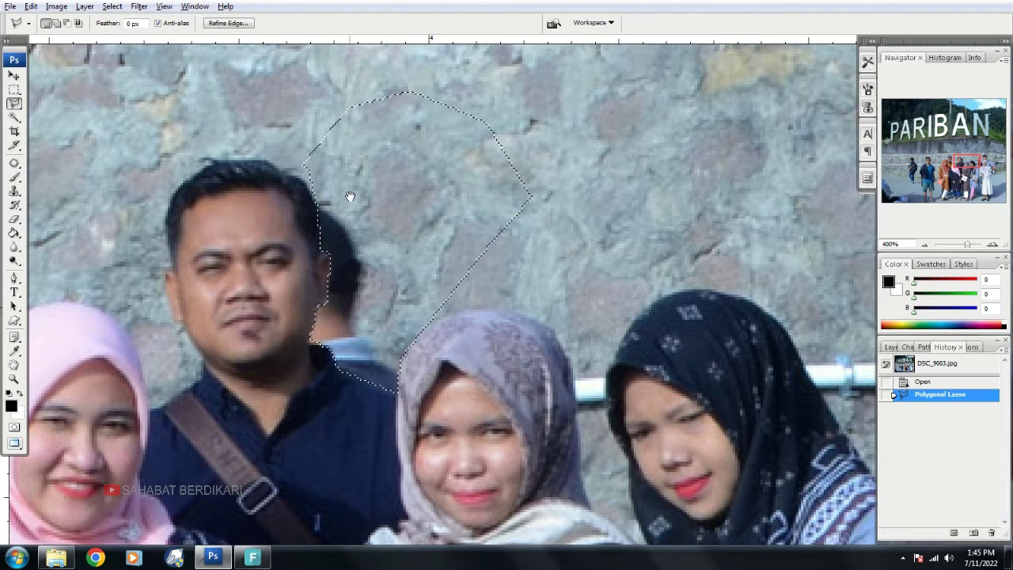
{"action": "key", "text": "ctrl+minus"}
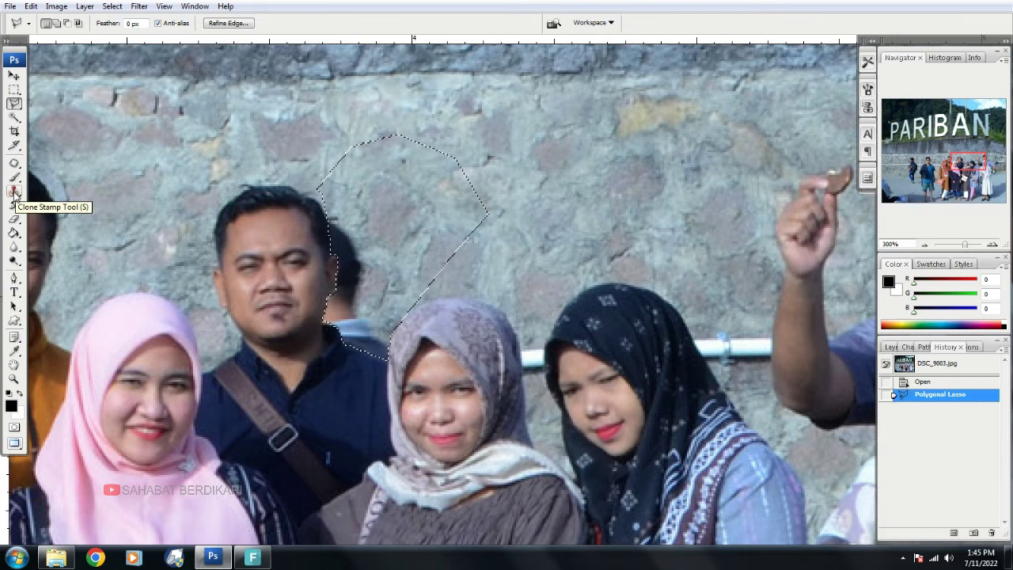
Clone wall texture with a 40 px brush over the shadow beside the head and shoulder
{"action": "left_click", "coordinate": [12, 193]}
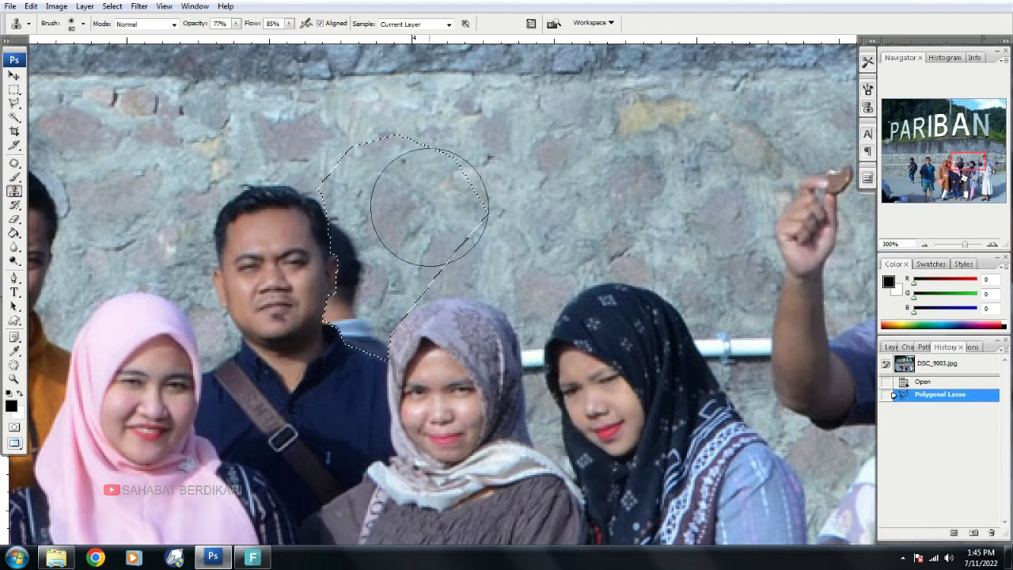
{"action": "key", "text": "bracketleft"}
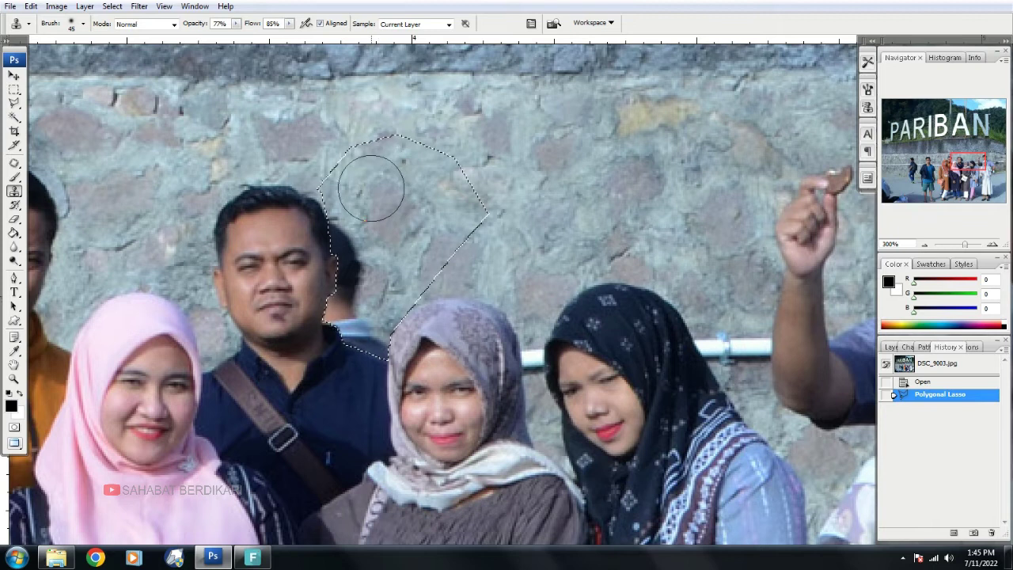
{"action": "left_click", "coordinate": [411, 252], "text": "alt"}
{"action": "left_click", "coordinate": [368, 273]}
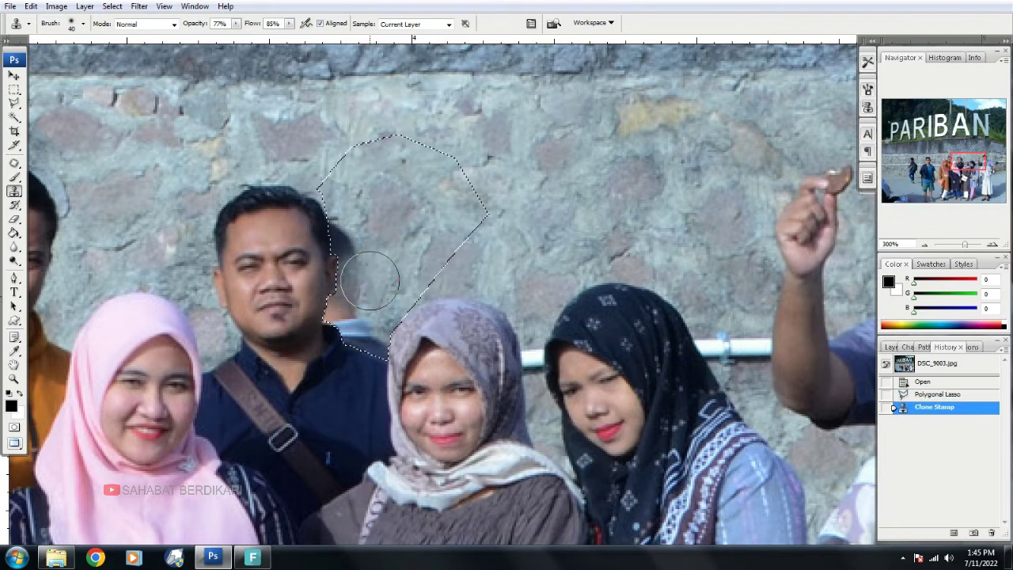
{"action": "left_click", "coordinate": [368, 313]}
{"action": "left_click", "coordinate": [378, 356]}
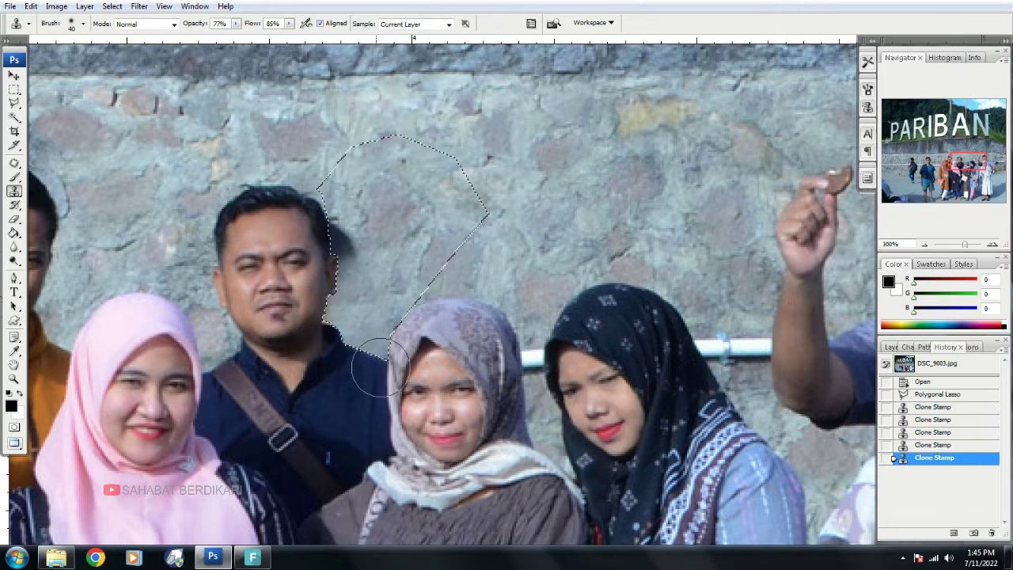
Clone more wall along the side of the man's head, then drop the selection
{"action": "left_click", "coordinate": [365, 208], "text": "alt"}
{"action": "left_click", "coordinate": [340, 234]}
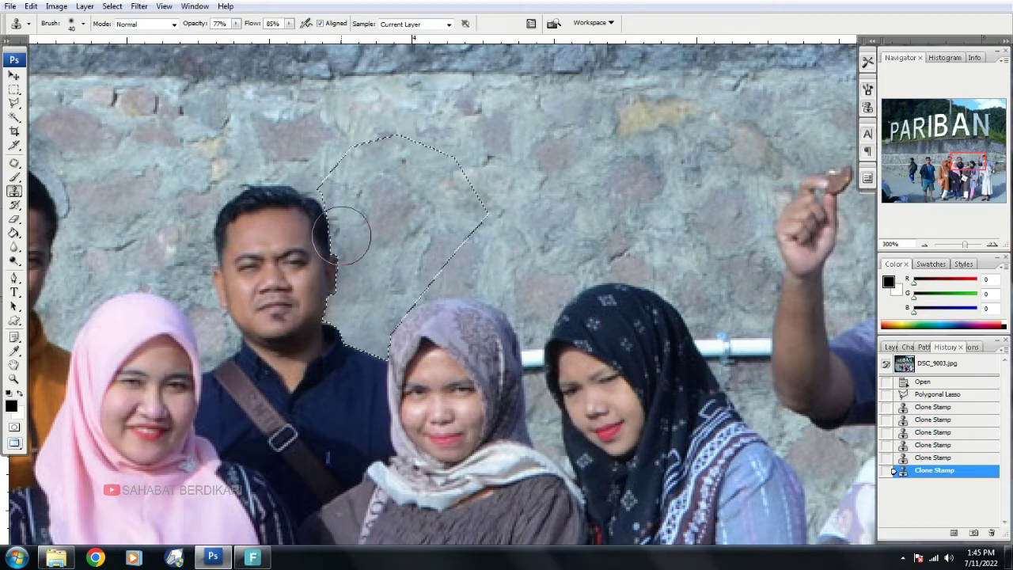
{"action": "left_click", "coordinate": [371, 244]}
{"action": "left_click", "coordinate": [356, 245]}
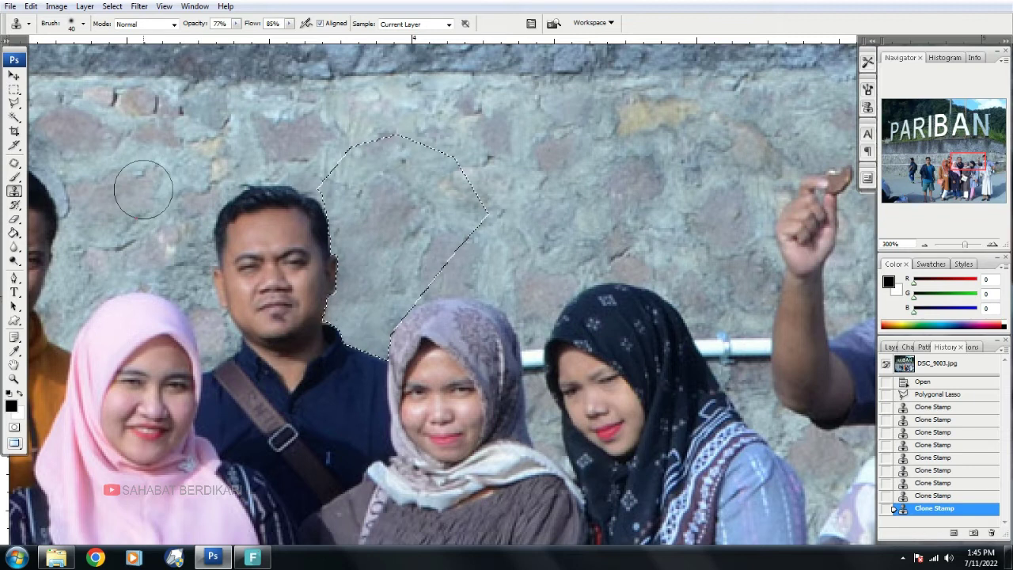
{"action": "left_click", "coordinate": [15, 131]}
{"action": "left_click", "coordinate": [393, 257]}
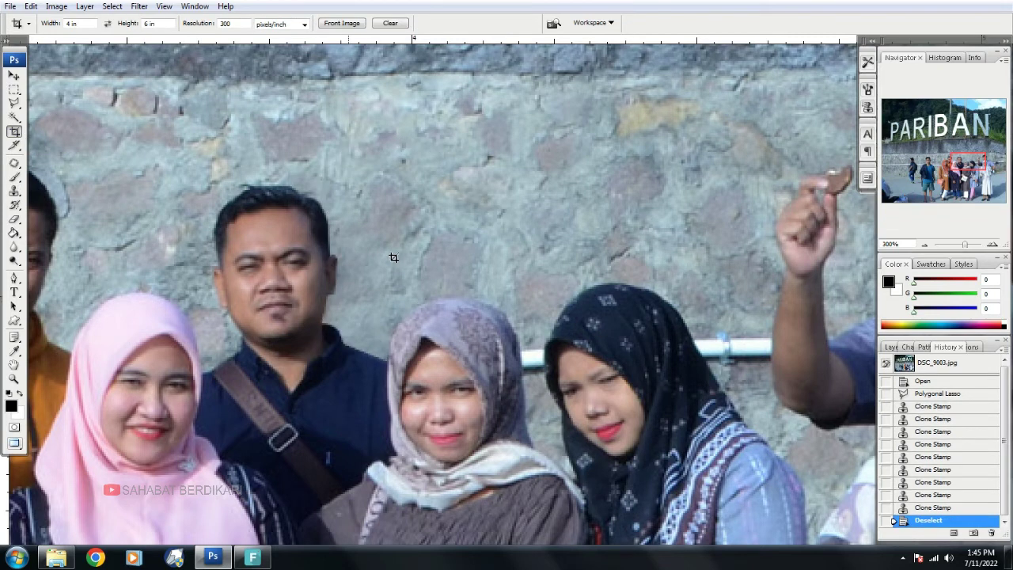
Bring the photo's lower-left corner into view and set Clone Stamp opacity to 84%
{"action": "key", "text": "ctrl+alt+0"}
{"action": "scroll", "coordinate": [474, 269], "scroll_direction": "down", "scroll_amount": 1}
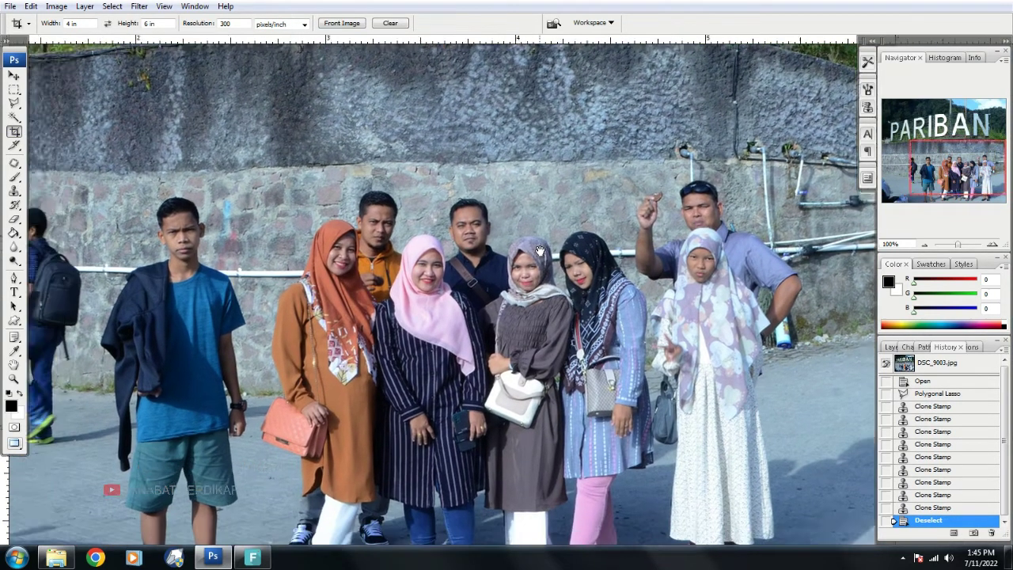
{"action": "mouse_move", "coordinate": [518, 278]}
{"action": "left_mouse_down"}
{"action": "mouse_move", "coordinate": [398, 274]}
{"action": "mouse_move", "coordinate": [511, 243]}
{"action": "left_mouse_up"}
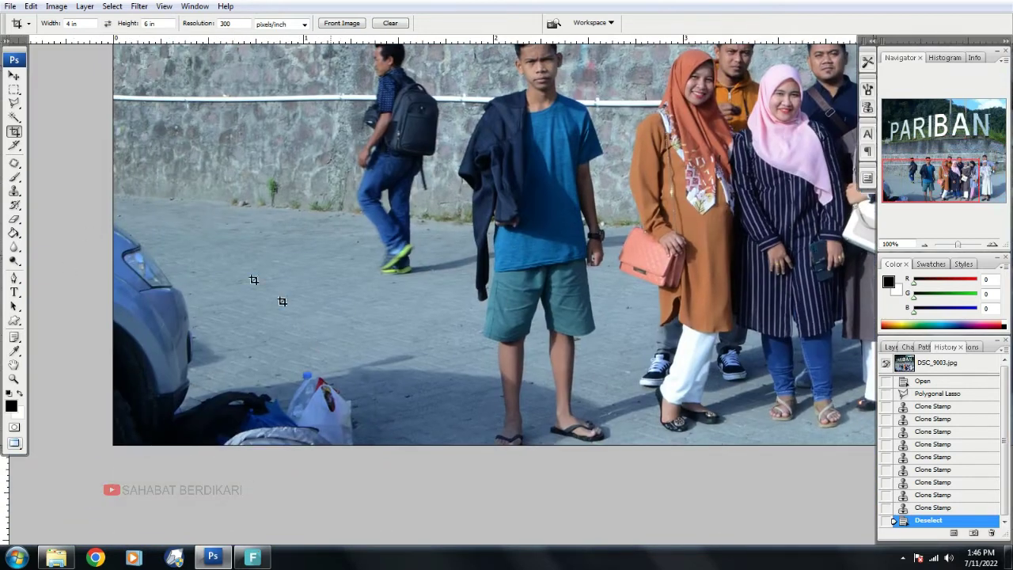
{"action": "left_click", "coordinate": [14, 191]}
{"action": "left_click", "coordinate": [235, 23]}
{"action": "left_click_drag", "start_coordinate": [236, 37], "coordinate": [241, 37]}
{"action": "left_click", "coordinate": [289, 24]}
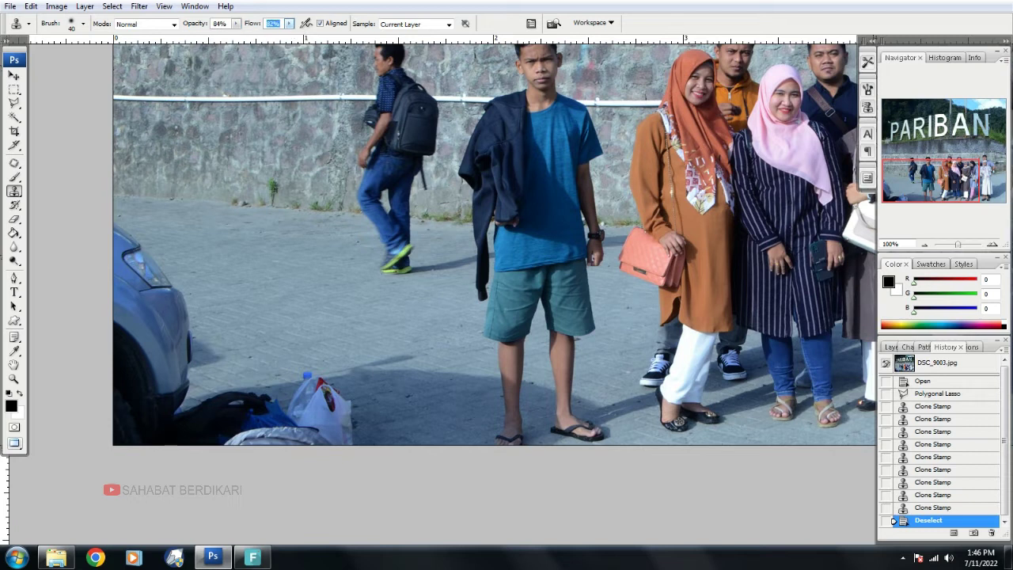
Clone pavement over the white bag, bottle, dark bag and car shadow with a 100 brush
{"action": "left_click_drag", "start_coordinate": [390, 365], "coordinate": [394, 404]}
{"action": "key", "text": "bracketright"}
{"action": "key", "text": "bracketright"}
{"action": "key", "text": "bracketright"}
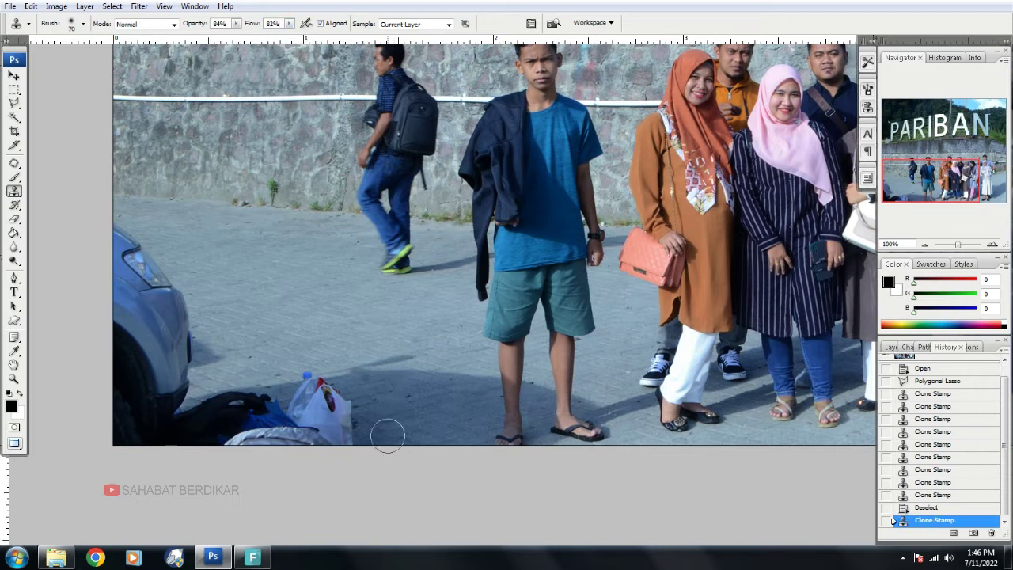
{"action": "mouse_move", "coordinate": [348, 419]}
{"action": "left_mouse_down"}
{"action": "mouse_move", "coordinate": [283, 434]}
{"action": "mouse_move", "coordinate": [273, 453]}
{"action": "mouse_move", "coordinate": [232, 445]}
{"action": "mouse_move", "coordinate": [366, 389]}
{"action": "mouse_move", "coordinate": [323, 400]}
{"action": "mouse_move", "coordinate": [332, 420]}
{"action": "left_mouse_up"}
{"action": "mouse_move", "coordinate": [377, 397]}
{"action": "left_mouse_down"}
{"action": "mouse_move", "coordinate": [267, 403]}
{"action": "mouse_move", "coordinate": [303, 389]}
{"action": "mouse_move", "coordinate": [296, 419]}
{"action": "mouse_move", "coordinate": [167, 452]}
{"action": "left_mouse_up"}
{"action": "left_click", "coordinate": [299, 406], "text": "alt"}
{"action": "left_click_drag", "start_coordinate": [264, 404], "coordinate": [122, 437]}
{"action": "key", "text": "alt"}
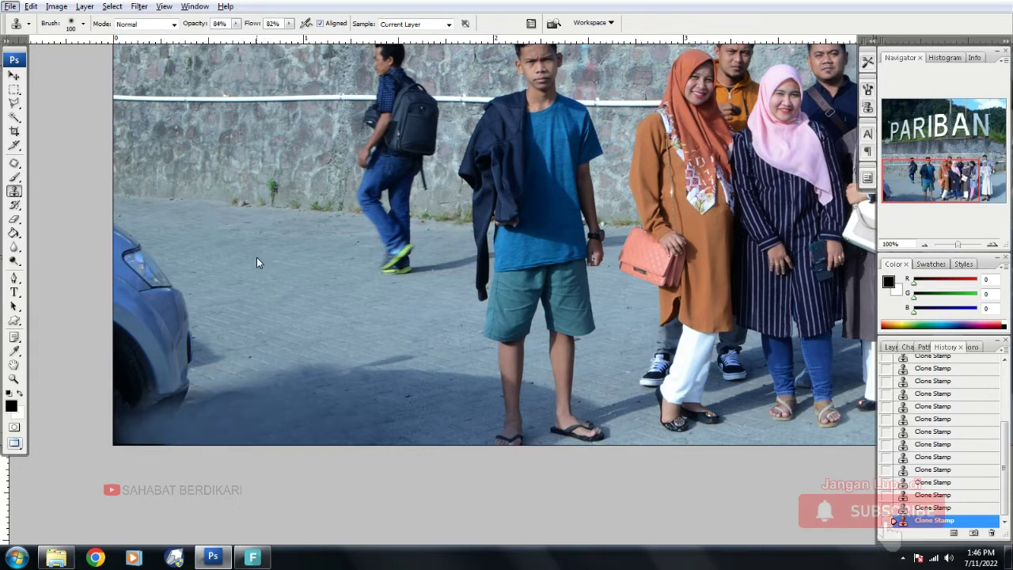
With a 125 brush, clone pavement over the car's front, headlight, left-edge remnant and shadow
{"action": "key", "text": "bracketright"}
{"action": "left_click", "coordinate": [252, 268], "text": "alt"}
{"action": "left_click_drag", "start_coordinate": [180, 291], "coordinate": [79, 298]}
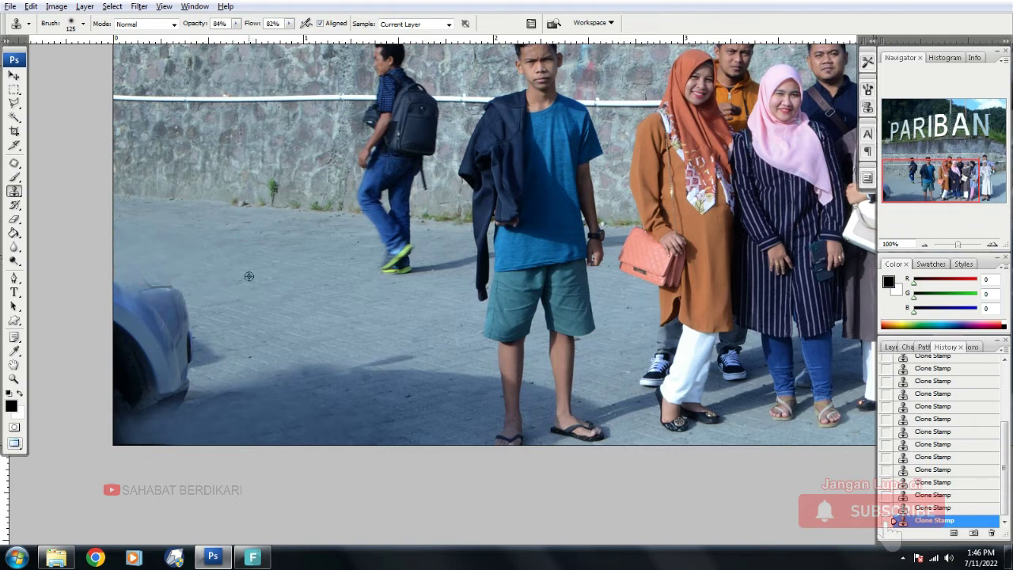
{"action": "mouse_move", "coordinate": [238, 334]}
{"action": "left_mouse_down"}
{"action": "mouse_move", "coordinate": [86, 365]}
{"action": "mouse_move", "coordinate": [178, 410]}
{"action": "left_mouse_up"}
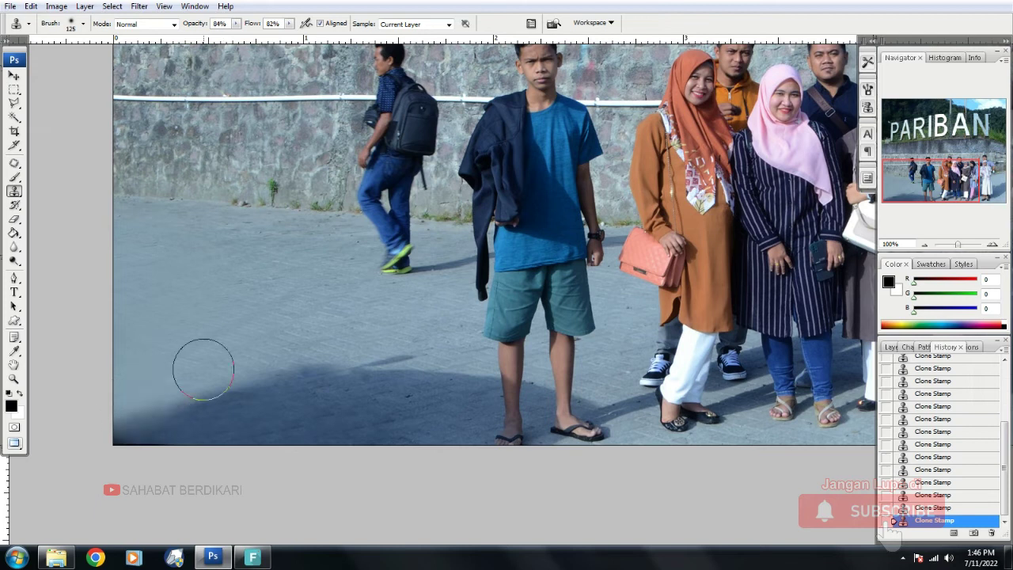
{"action": "left_click", "coordinate": [285, 387], "text": "alt"}
{"action": "left_click_drag", "start_coordinate": [230, 413], "coordinate": [237, 360]}
{"action": "key", "text": "alt"}
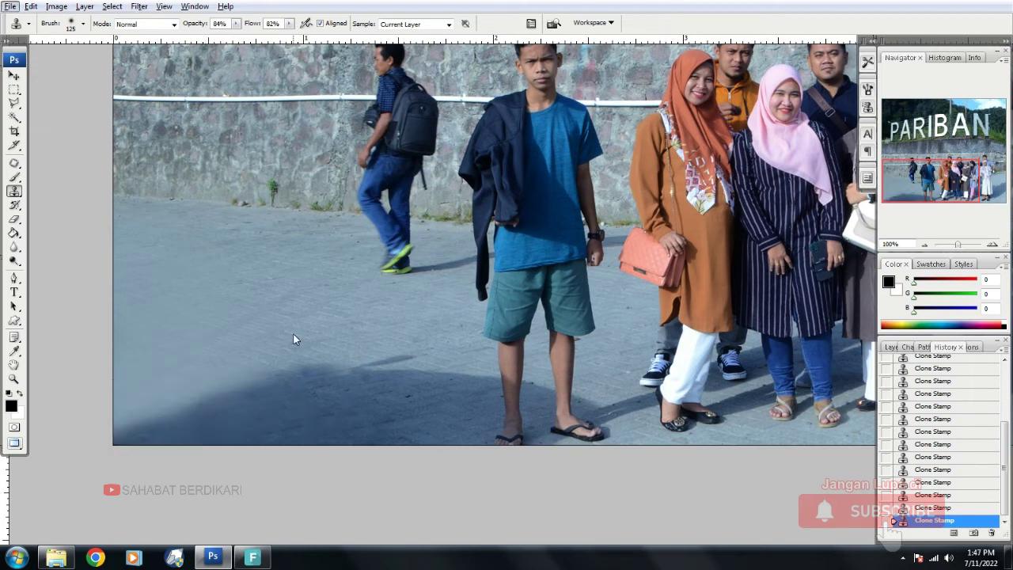
{"action": "key", "text": "alt+space"}
Zoom back out and frame the group and wall at 66.67%
{"action": "key", "text": "Escape"}
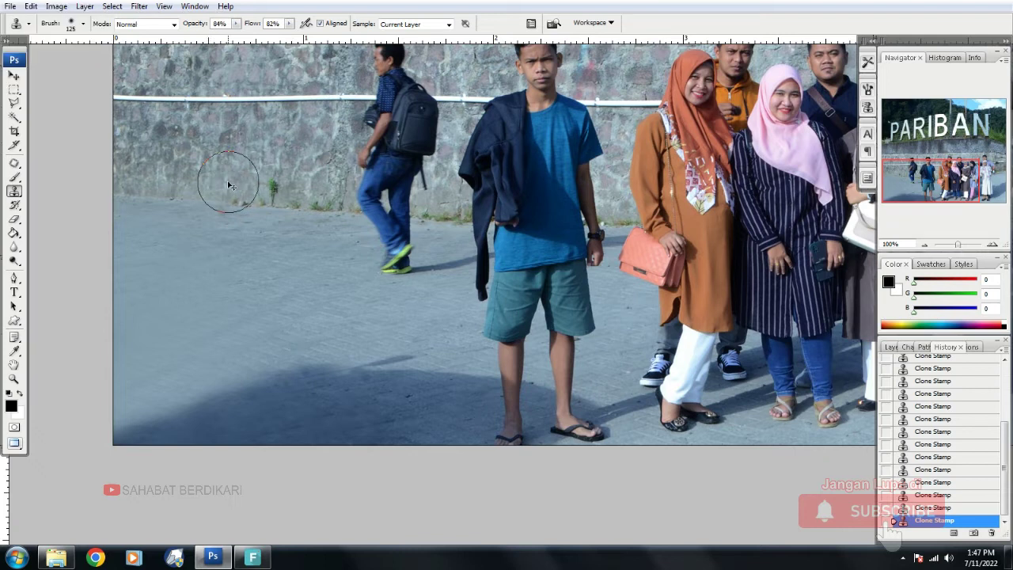
{"action": "key", "text": "ctrl+minus"}
{"action": "key", "text": "ctrl+minus"}
{"action": "left_click_drag", "start_coordinate": [307, 250], "coordinate": [220, 191]}
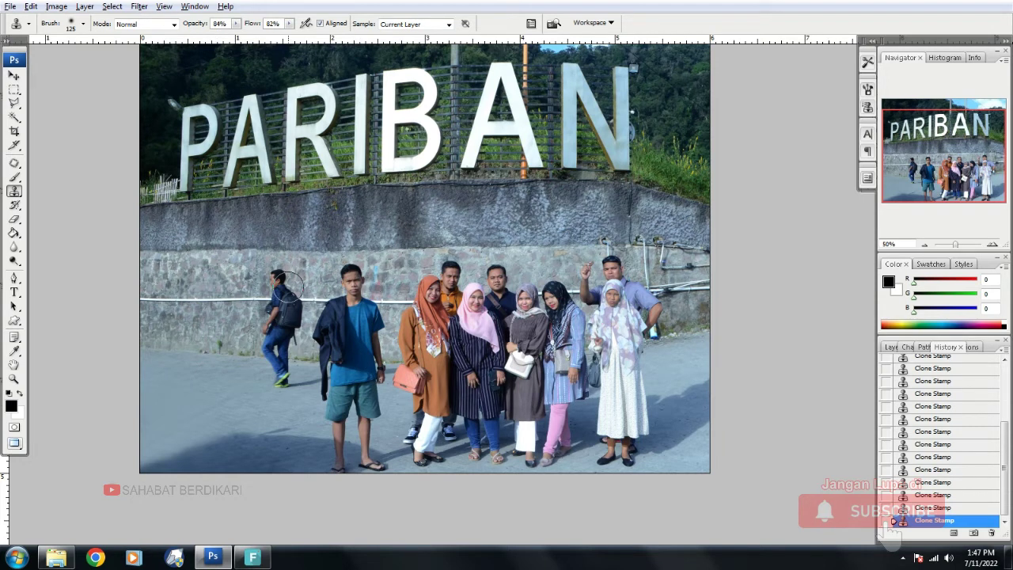
{"action": "key", "text": "ctrl+plus"}
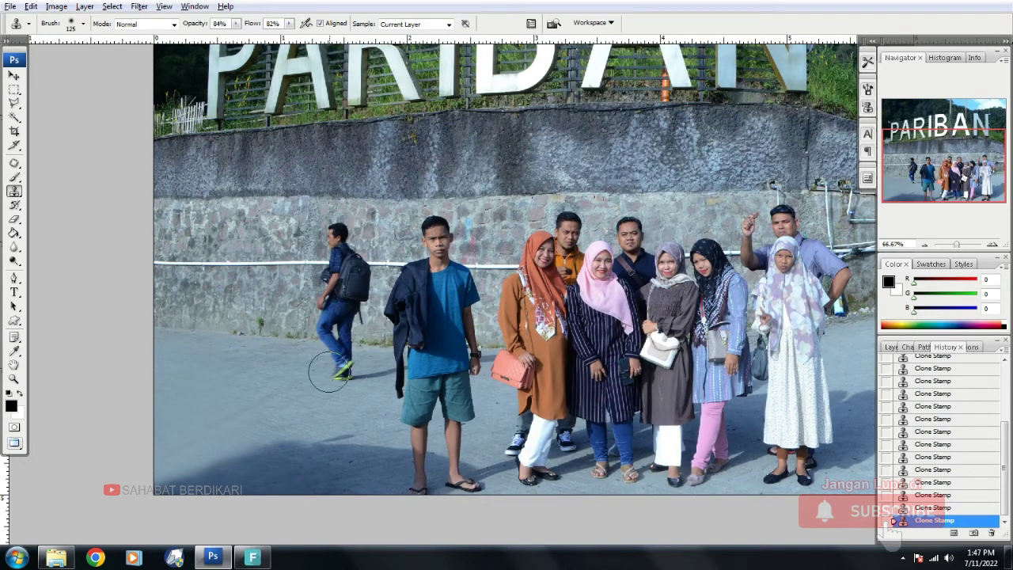
{"action": "key", "text": "v"}
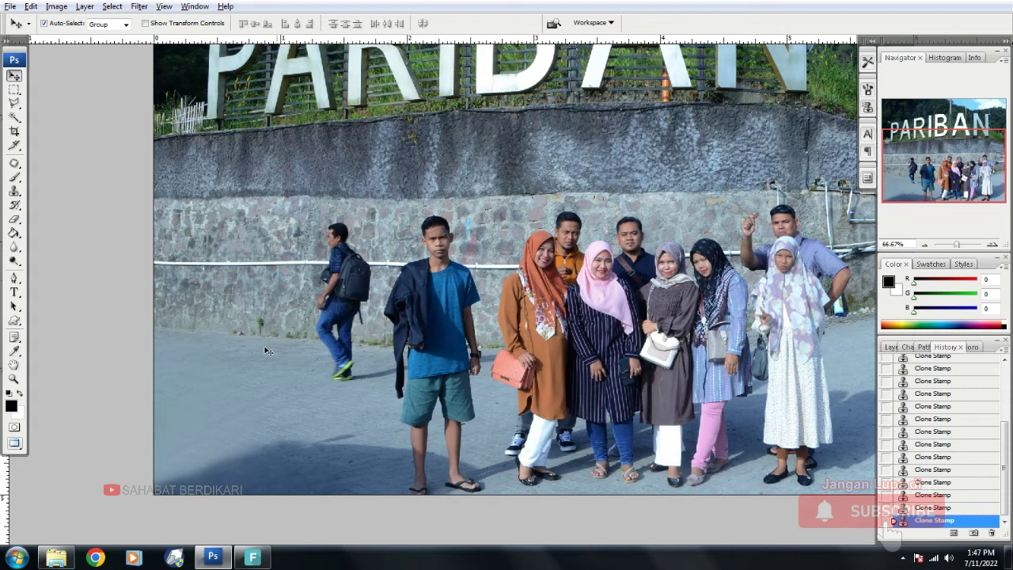
Patch the weed at the wall's foot with nearby wall texture using the Patch Tool, then deselect
{"action": "scroll", "coordinate": [254, 348], "scroll_direction": "up", "scroll_amount": 1}
{"action": "scroll", "coordinate": [310, 250], "scroll_direction": "up", "scroll_amount": 1}
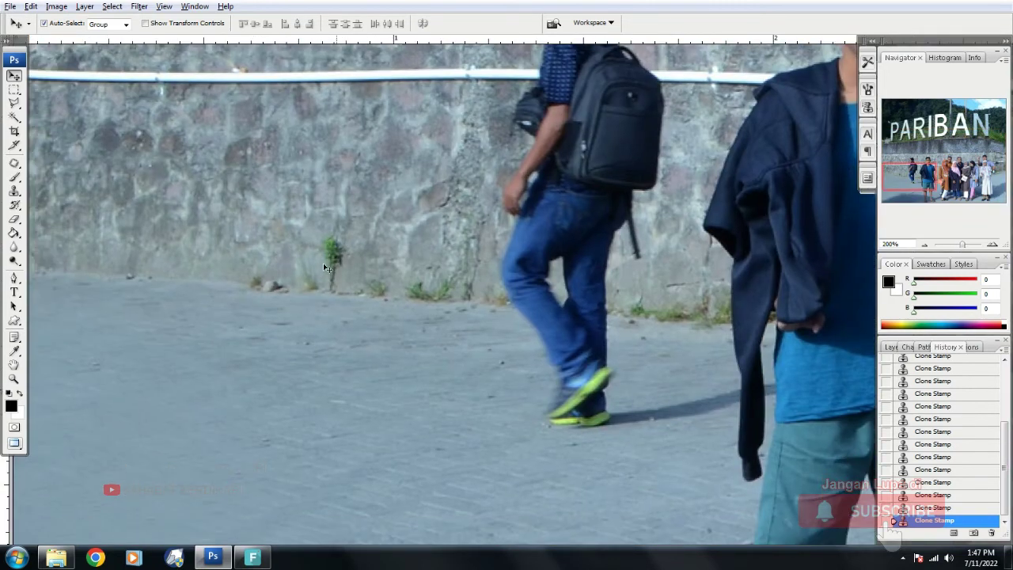
{"action": "left_click", "coordinate": [14, 165]}
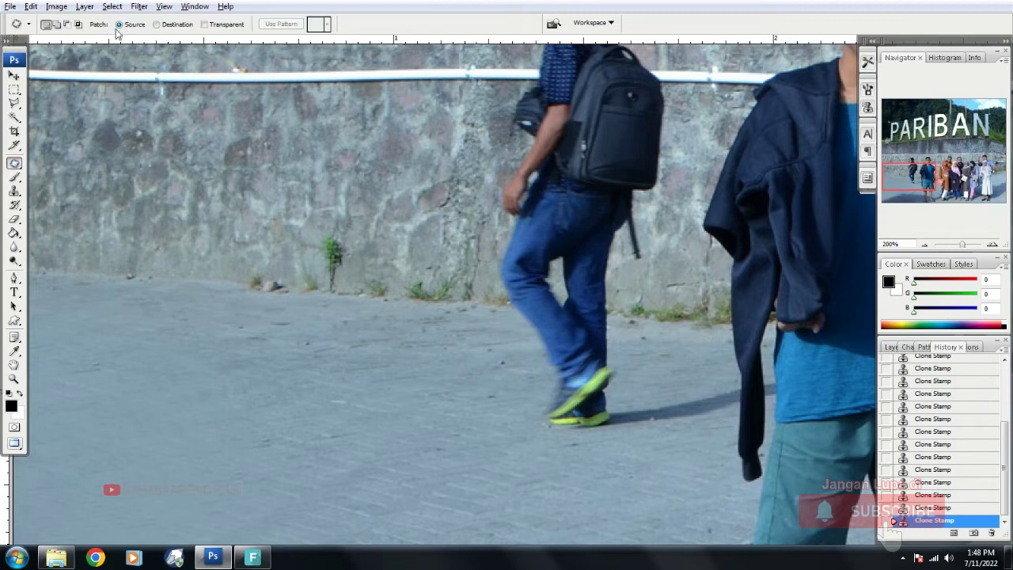
{"action": "mouse_move", "coordinate": [317, 246]}
{"action": "left_mouse_down"}
{"action": "mouse_move", "coordinate": [346, 227]}
{"action": "mouse_move", "coordinate": [310, 283]}
{"action": "mouse_move", "coordinate": [318, 228]}
{"action": "left_mouse_up"}
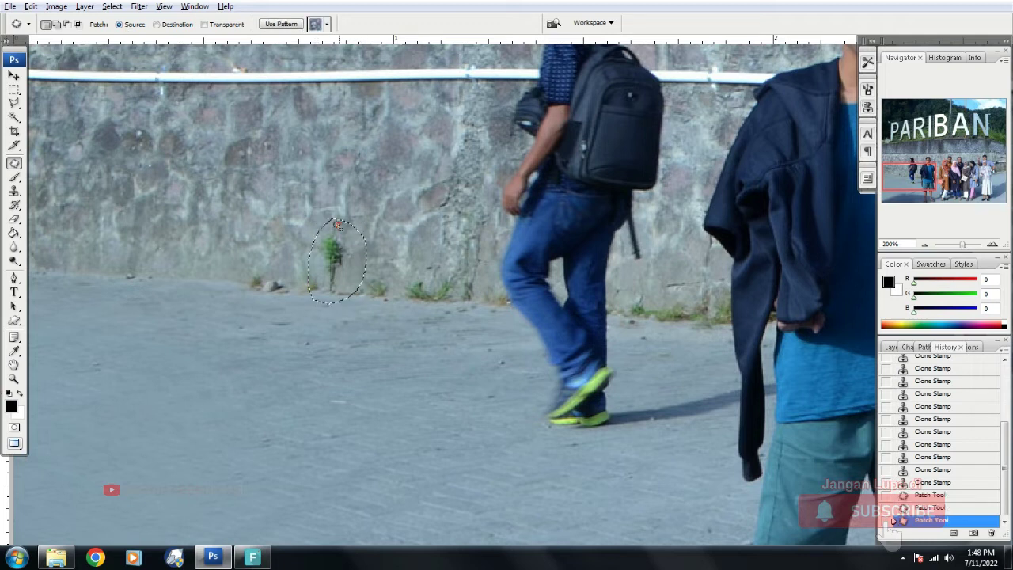
{"action": "left_click_drag", "start_coordinate": [336, 261], "coordinate": [202, 257]}
{"action": "key", "text": "ctrl+d"}
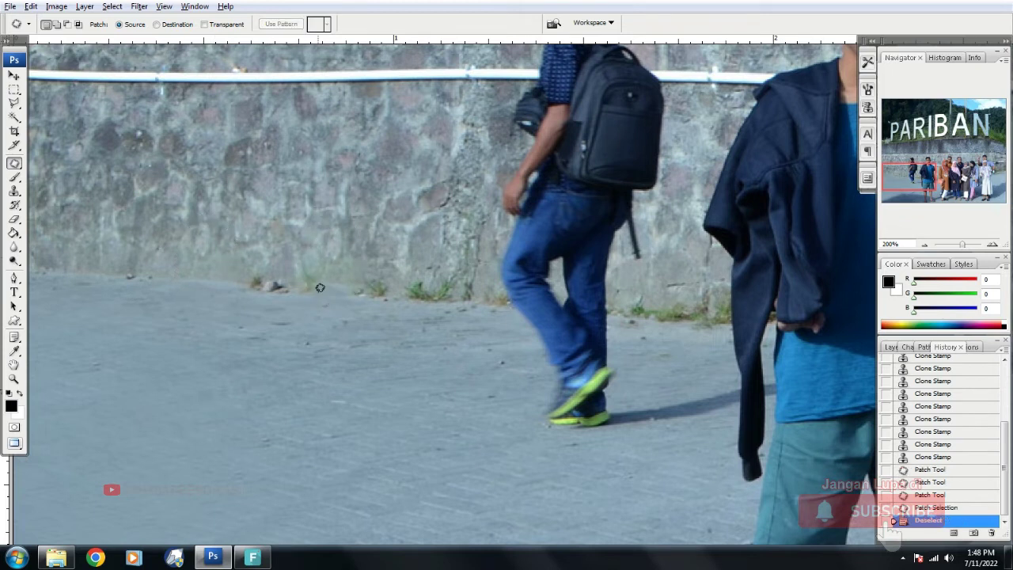
{"action": "key", "text": "ctrl+minus"}
{"action": "key", "text": "ctrl+minus"}
{"action": "key", "text": "ctrl+minus"}
{"action": "key", "text": "ctrl+plus"}
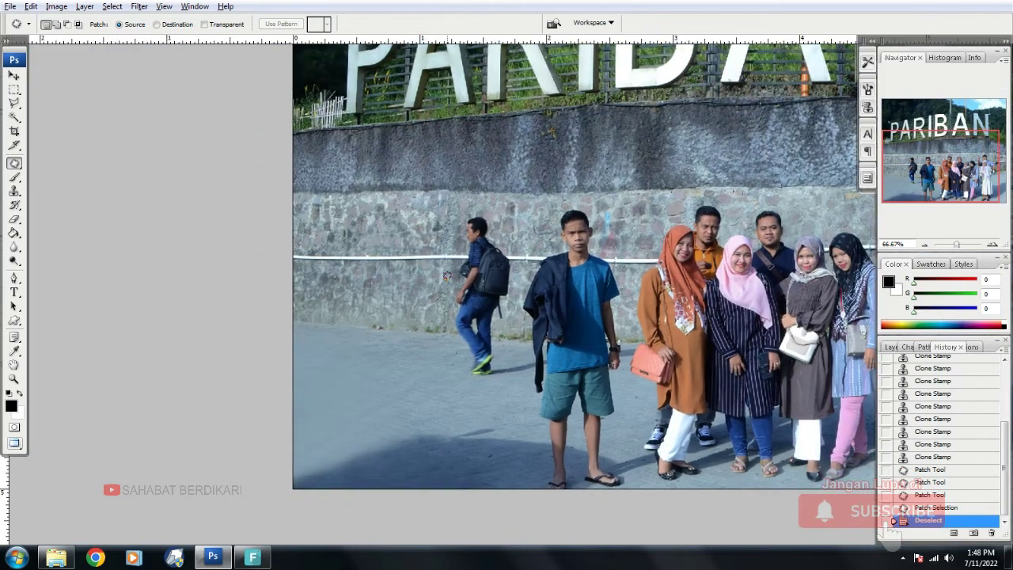
Marquee clear wall and pavement left of the walker and copy it to Layer 1 with Ctrl+J
{"action": "left_click", "coordinate": [14, 90]}
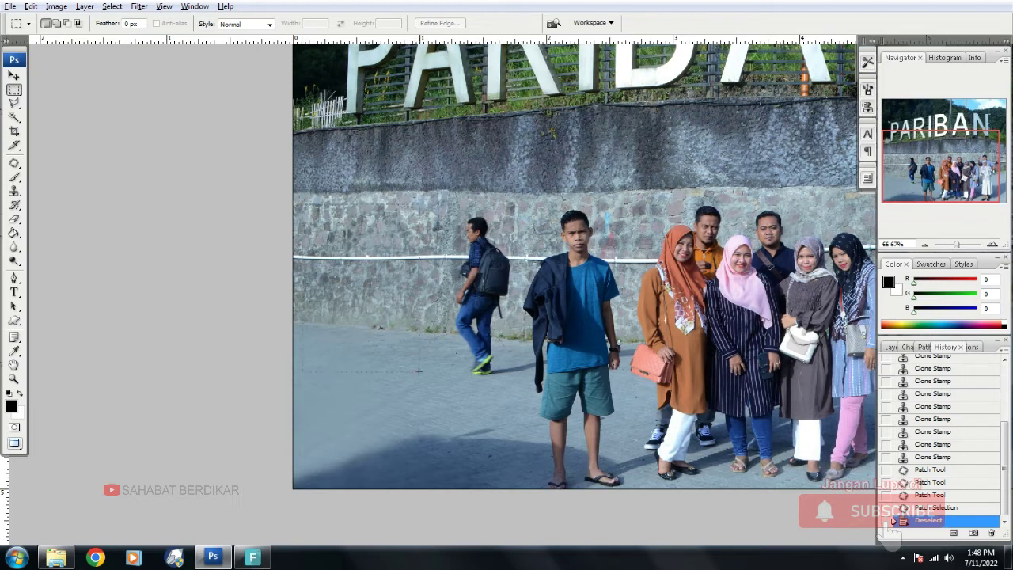
{"action": "left_click_drag", "start_coordinate": [418, 378], "coordinate": [418, 378]}
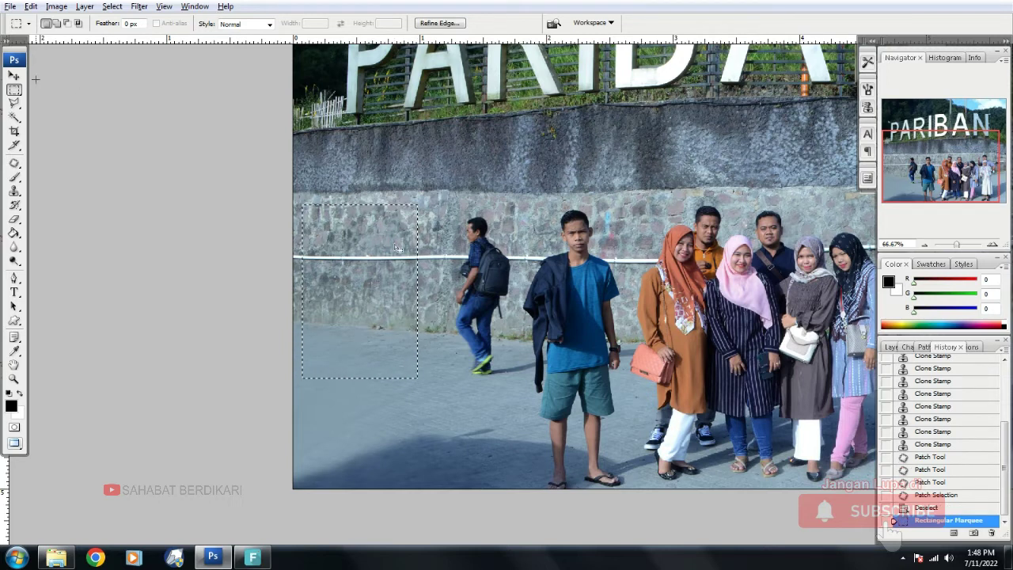
{"action": "left_click", "coordinate": [890, 348]}
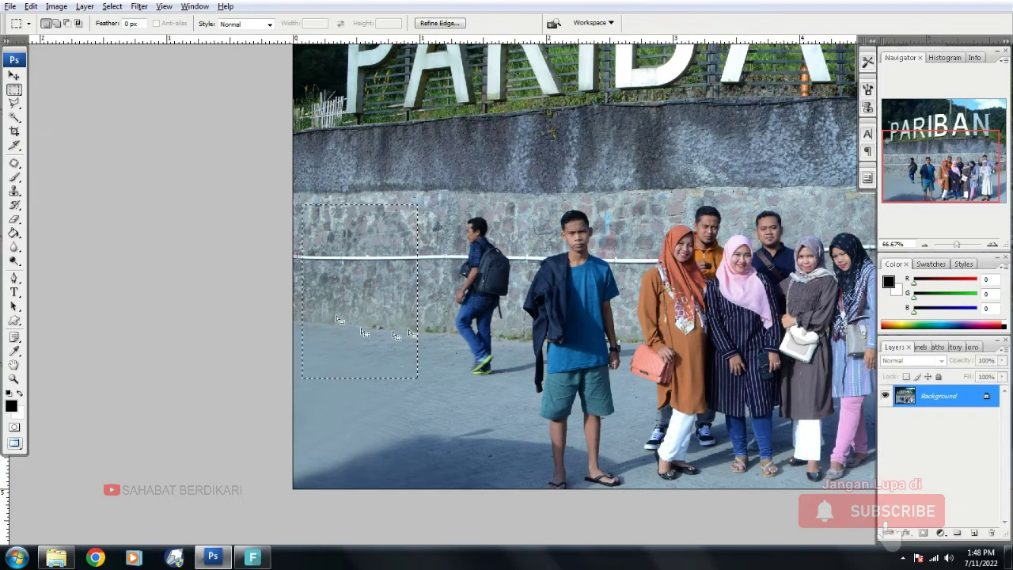
{"action": "key", "text": "ctrl+j"}
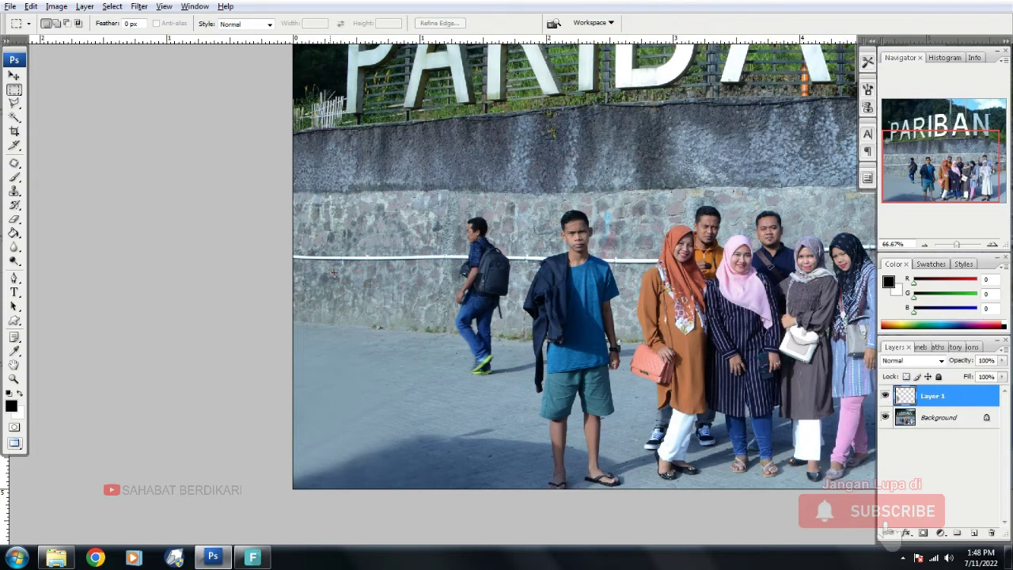
Move the Layer 1 wall patch right over the walking man, nudging it with arrow keys
{"action": "left_click", "coordinate": [14, 76]}
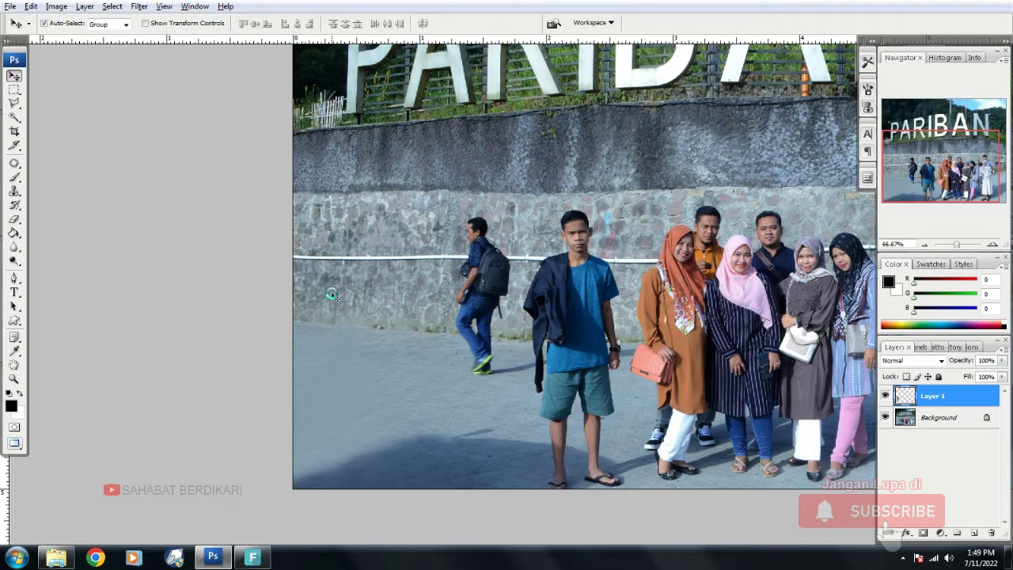
{"action": "mouse_move", "coordinate": [377, 261]}
{"action": "left_mouse_down"}
{"action": "mouse_move", "coordinate": [418, 276]}
{"action": "mouse_move", "coordinate": [320, 259]}
{"action": "left_mouse_up"}
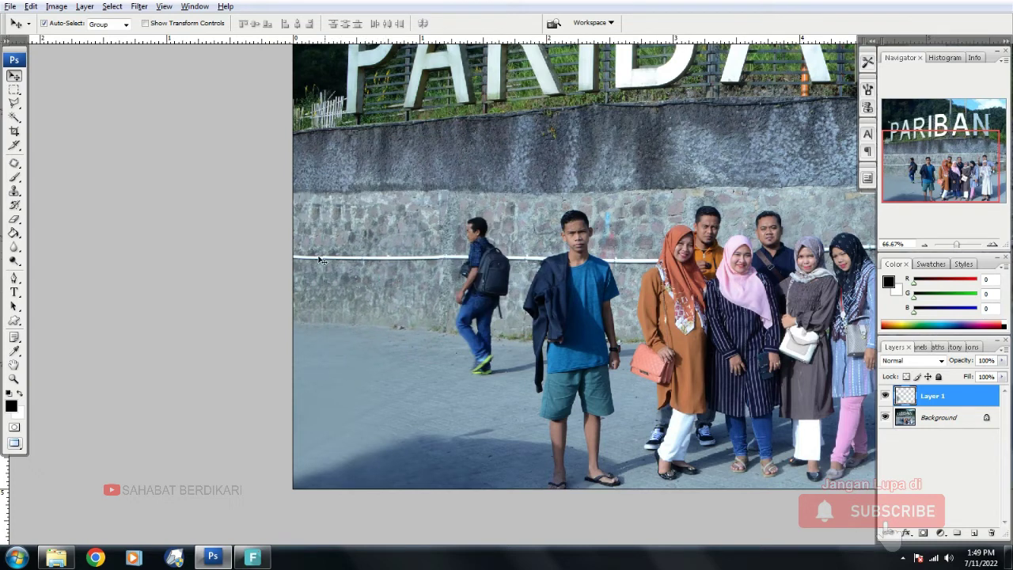
{"action": "key", "text": "shift+Right"}
{"action": "key", "text": "shift+Right"}
{"action": "key", "text": "shift+Right"}
{"action": "key", "text": "shift+Right"}
{"action": "key", "text": "shift+Right"}
{"action": "key", "text": "shift+Right"}
{"action": "key", "text": "shift+Right"}
{"action": "key", "text": "shift+Right"}
{"action": "key", "text": "shift+Right"}
{"action": "key", "text": "shift+Right"}
{"action": "key", "text": "shift+Right"}
{"action": "key", "text": "shift+Right"}
{"action": "key", "text": "shift+Right"}
{"action": "key", "text": "shift+Right"}
{"action": "key", "text": "shift+Right"}
{"action": "key", "text": "shift+Right"}
{"action": "key", "text": "shift+Right"}
{"action": "key", "text": "shift+Right"}
{"action": "key", "text": "Right"}
{"action": "key", "text": "Right"}
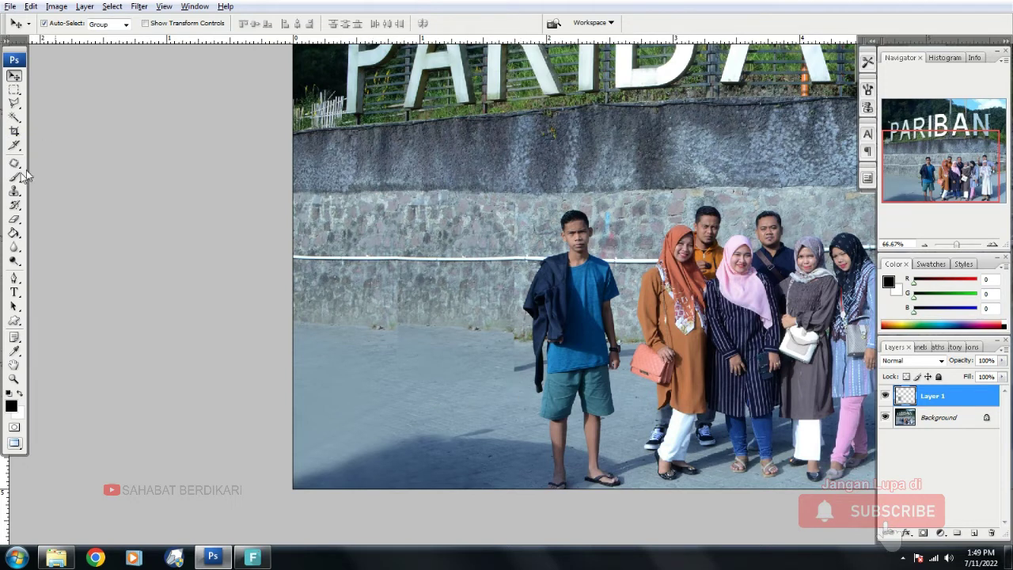
Erase the hard edges of the Layer 1 patch with an 80 px eraser, then zoom out
{"action": "left_click", "coordinate": [13, 222]}
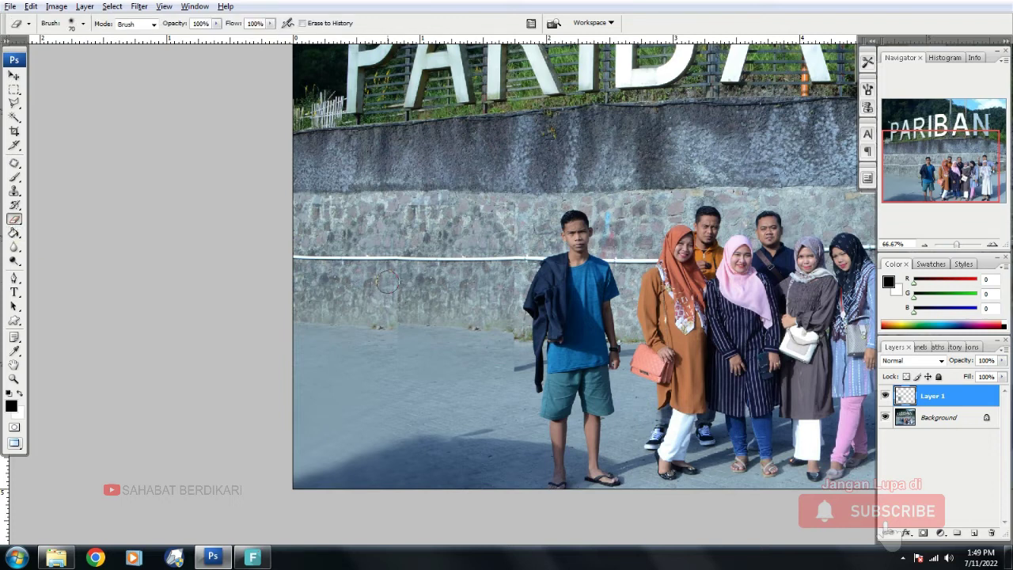
{"action": "key", "text": "bracketright"}
{"action": "key", "text": "bracketright"}
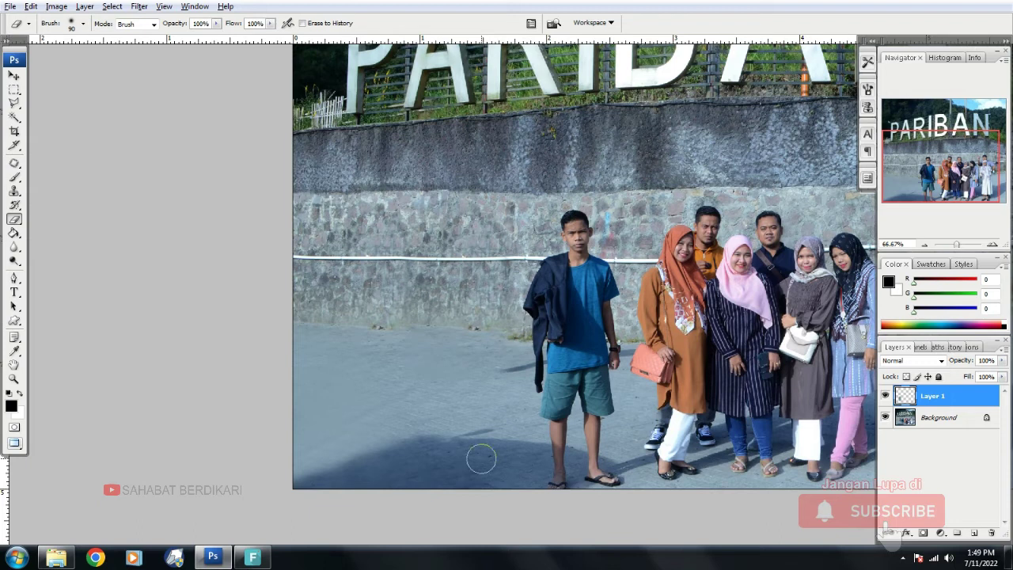
{"action": "left_click", "coordinate": [545, 292], "text": "alt"}
{"action": "left_click", "coordinate": [464, 258], "text": "alt"}
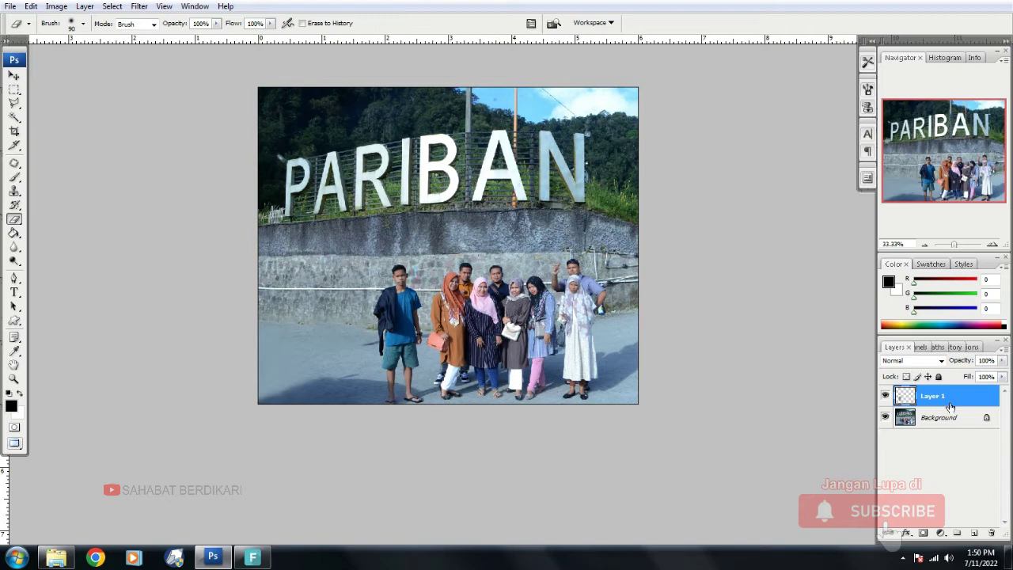
Flatten Layer 1 into the Background, zoom in, and switch to the Patch Tool
{"action": "left_click", "coordinate": [85, 7]}
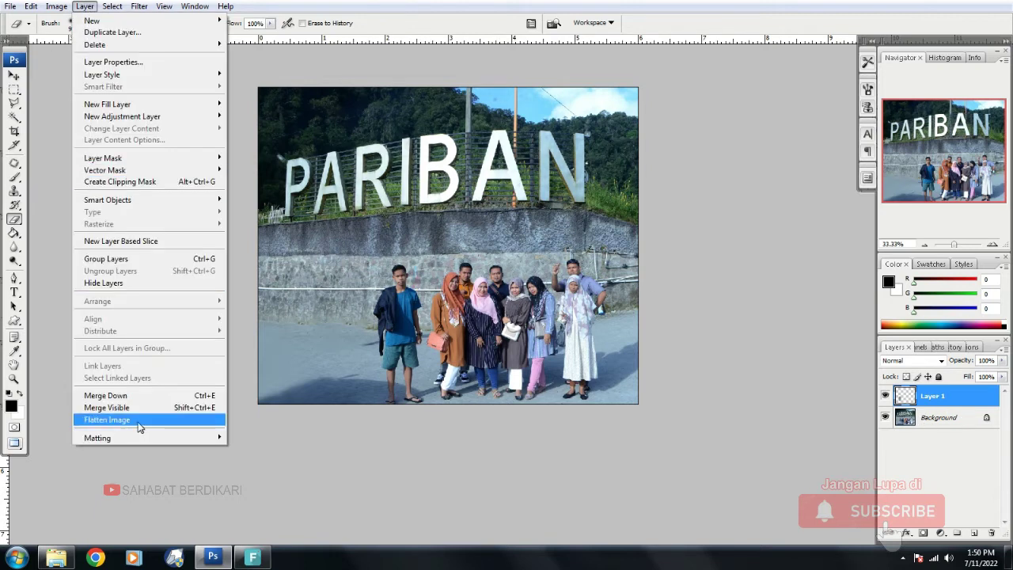
{"action": "left_click", "coordinate": [138, 424]}
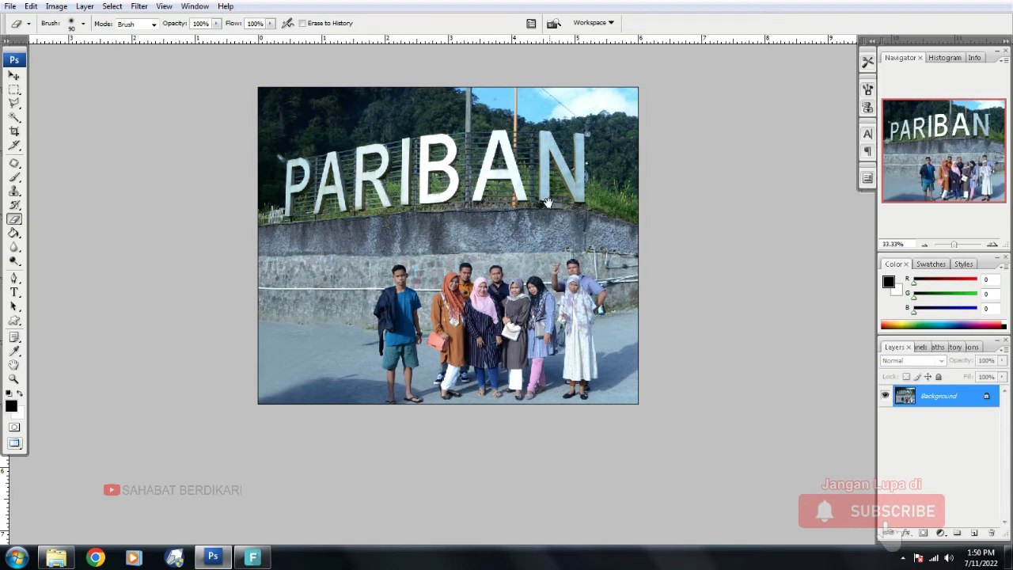
{"action": "key", "text": "ctrl+plus"}
{"action": "key", "text": "ctrl+plus"}
{"action": "left_click", "coordinate": [15, 164]}
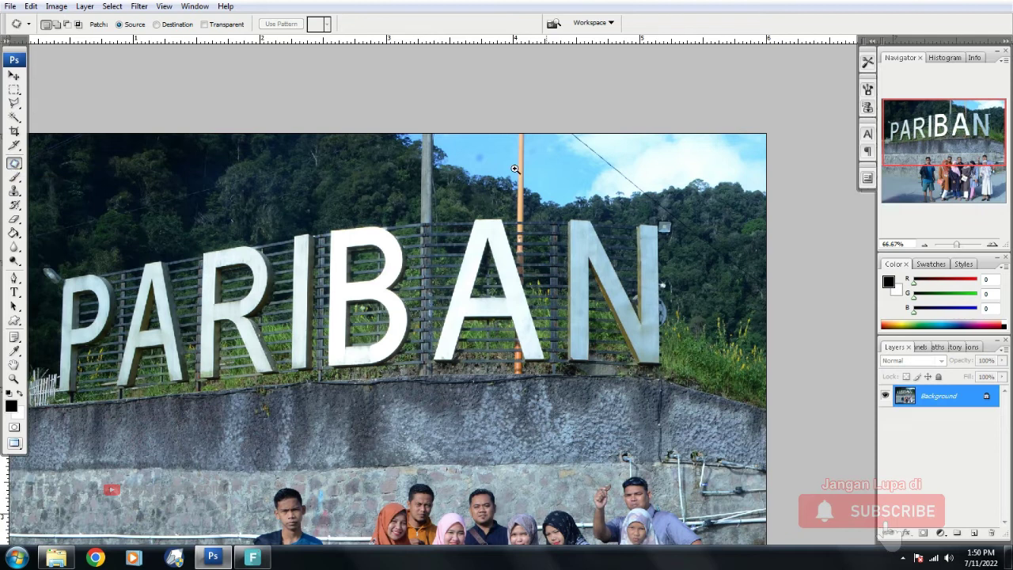
Patch out the small dark spot in the sky beside the pole above the PARIBAN sign
{"action": "key", "text": "ctrl+plus"}
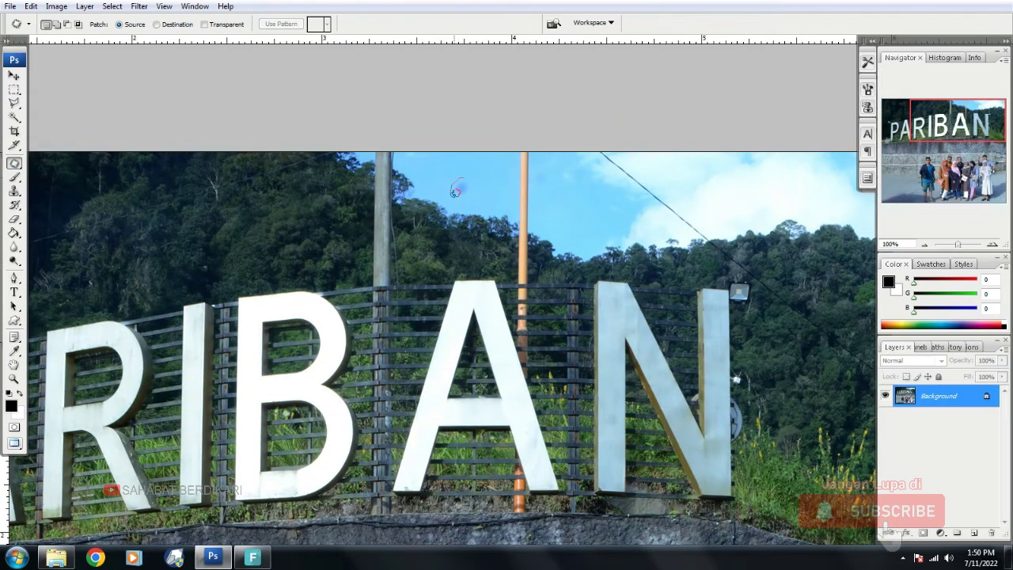
{"action": "left_click_drag", "start_coordinate": [478, 193], "coordinate": [475, 195]}
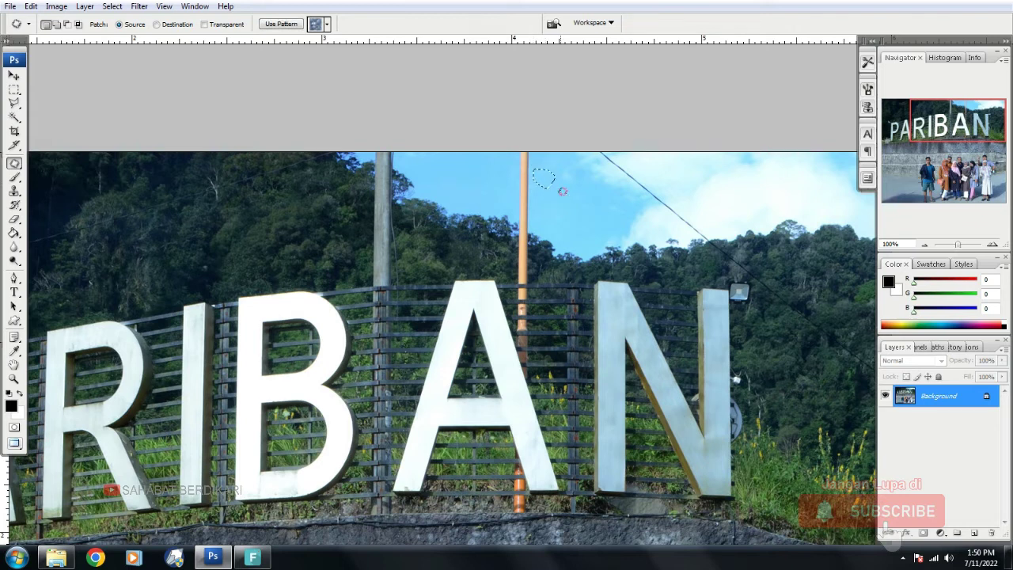
{"action": "left_click", "coordinate": [519, 225]}
{"action": "key", "text": "ctrl+minus"}
{"action": "key", "text": "ctrl+minus"}
{"action": "key", "text": "ctrl+minus"}
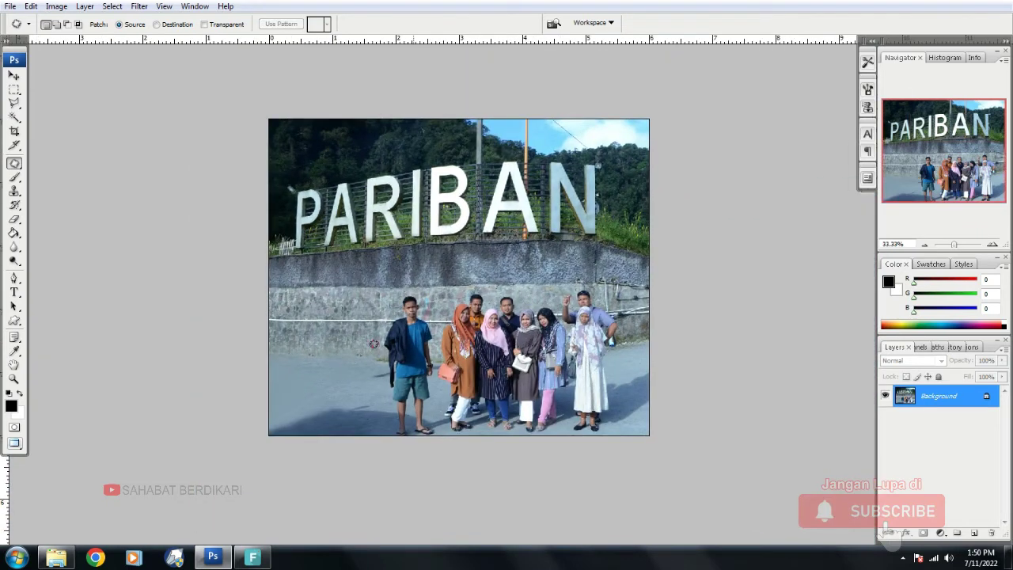
{"action": "left_click", "coordinate": [13, 75]}
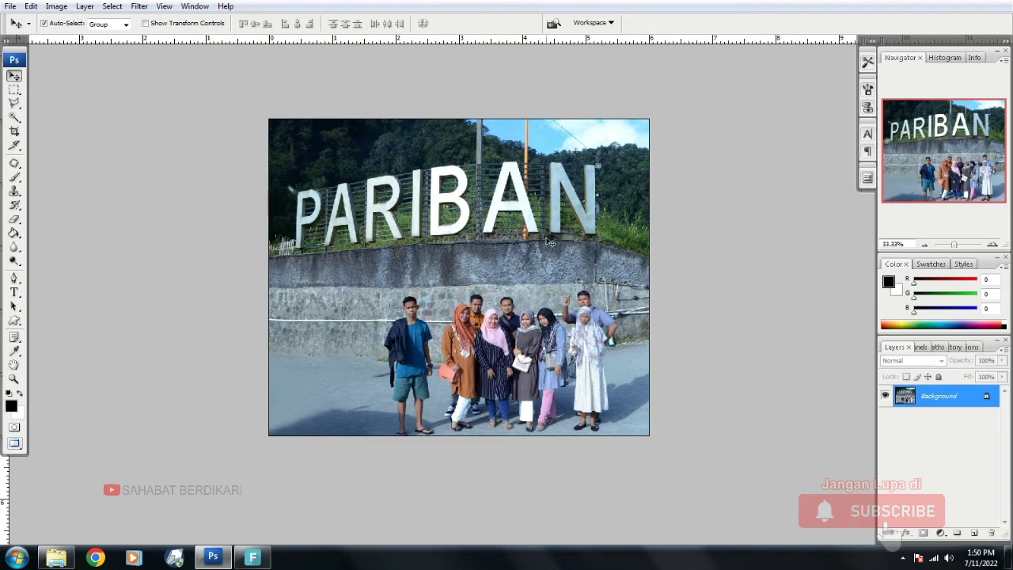
Apply Levels using Enhance Monochromatic Contrast, with white input 247 and midtones 1.25
{"action": "key", "text": "ctrl+l"}
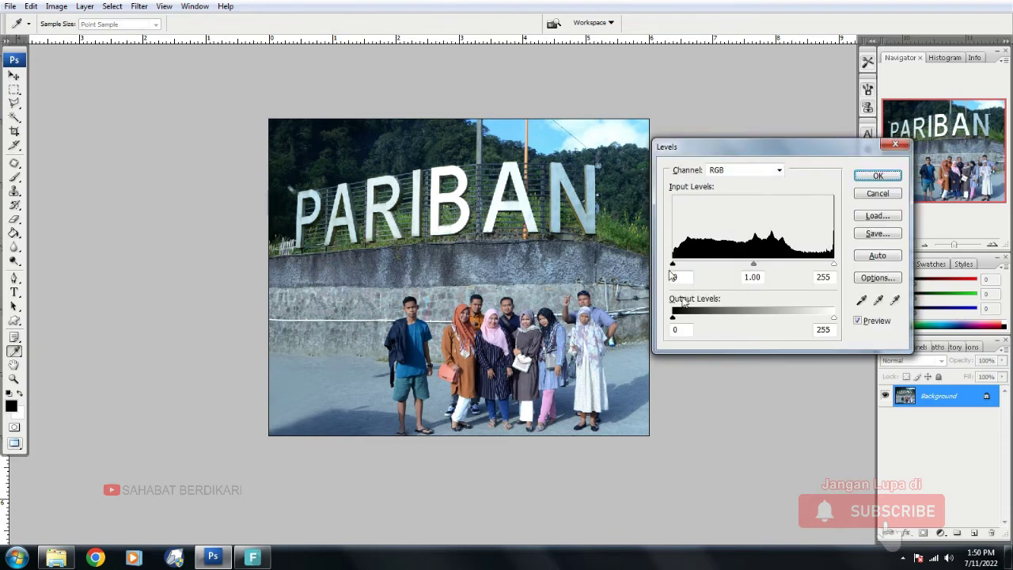
{"action": "left_click_drag", "start_coordinate": [718, 156], "coordinate": [728, 152]}
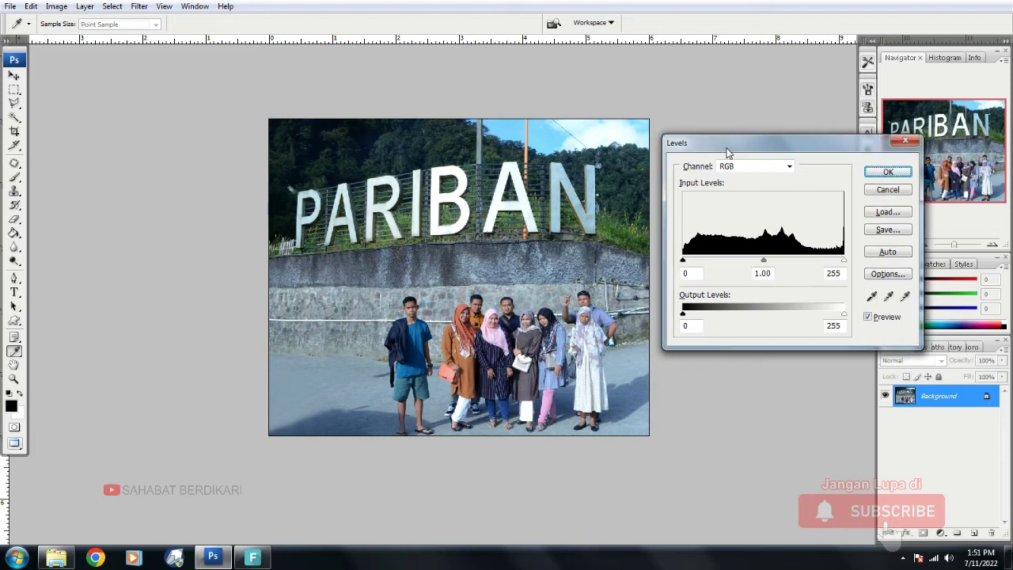
{"action": "left_click", "coordinate": [887, 274]}
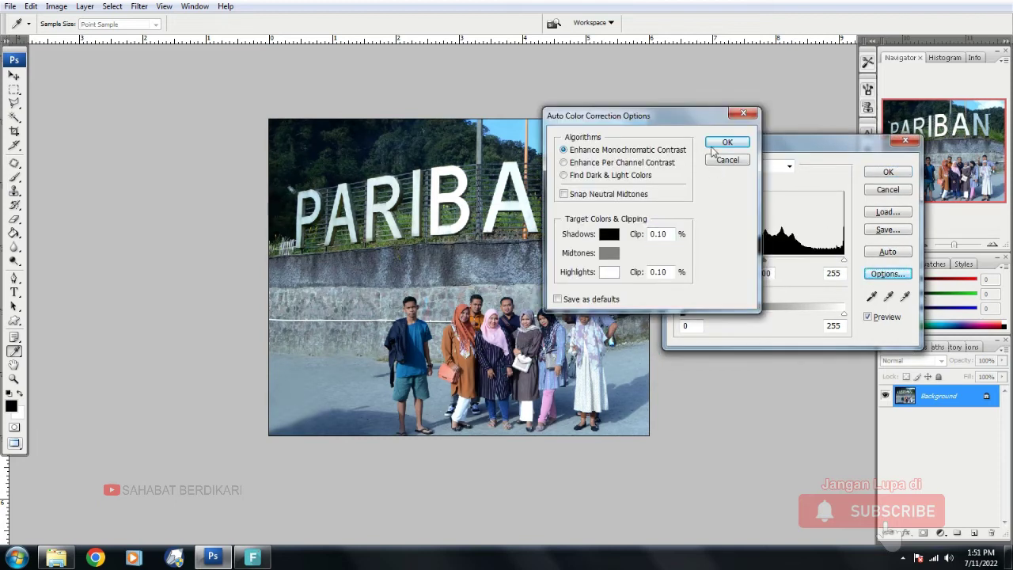
{"action": "left_click", "coordinate": [720, 144]}
{"action": "left_click_drag", "start_coordinate": [841, 264], "coordinate": [837, 264]}
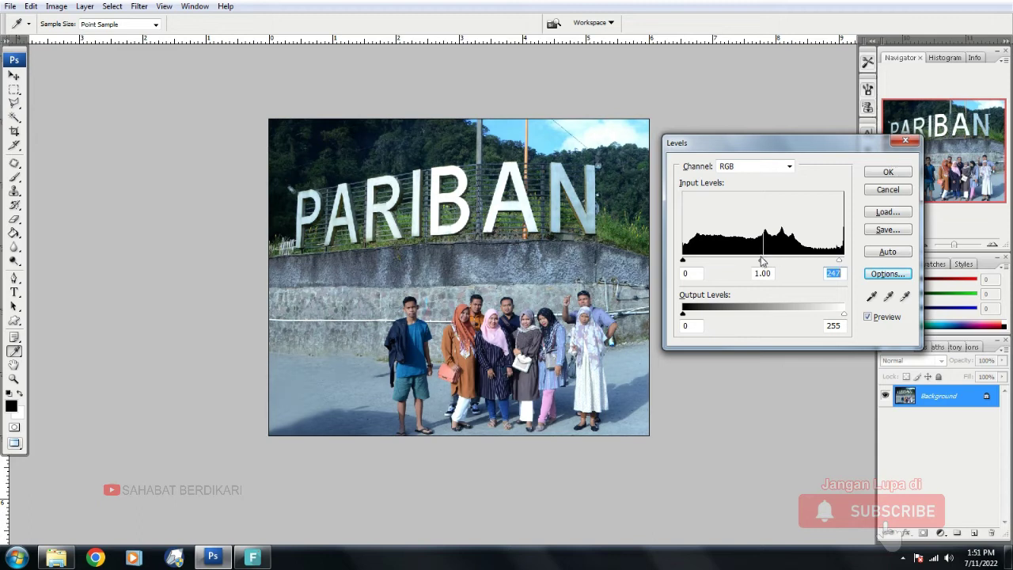
{"action": "left_click_drag", "start_coordinate": [761, 261], "coordinate": [754, 261]}
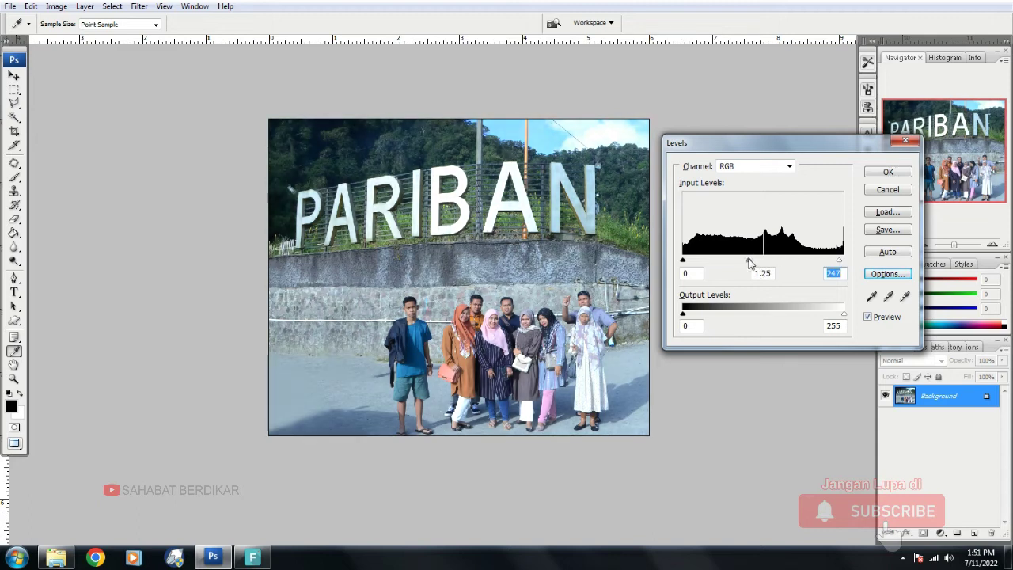
{"action": "left_click", "coordinate": [888, 172]}
Leave full screen and save the photo as JPEG 'sudah di edit' on Removable Disk (G:)
{"action": "key", "text": "v"}
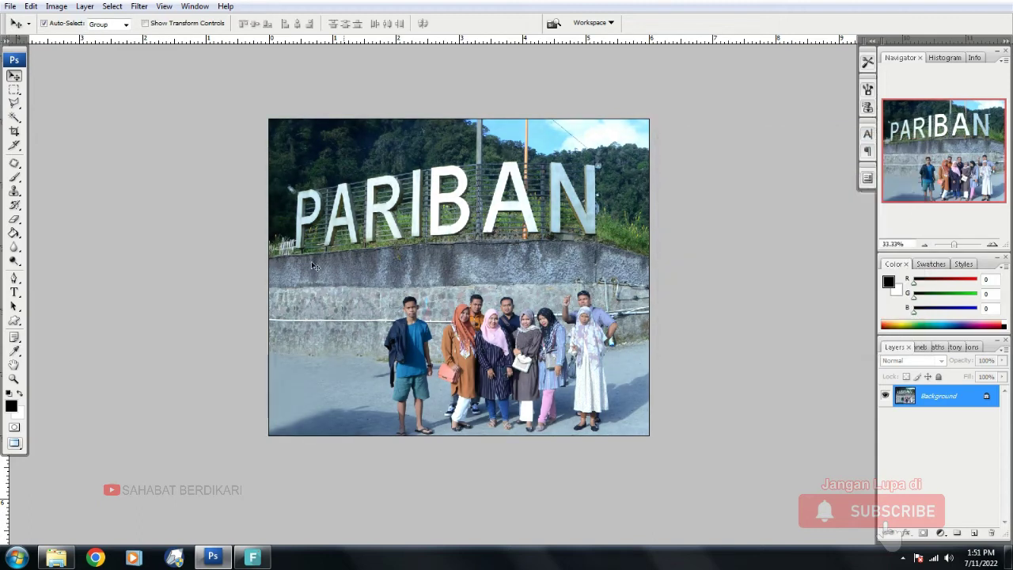
{"action": "key", "text": "f"}
{"action": "key", "text": "f"}
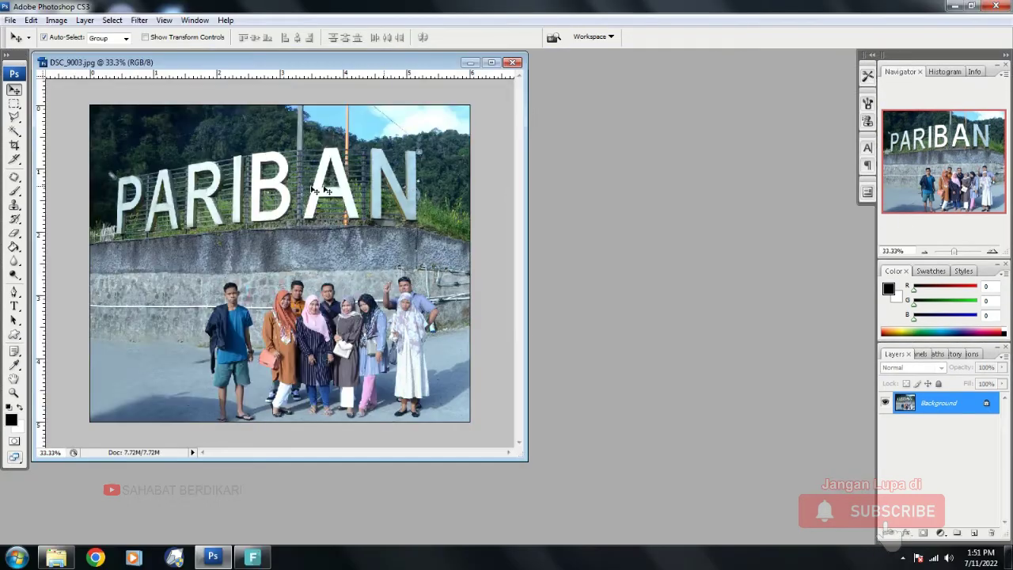
{"action": "left_click", "coordinate": [9, 19]}
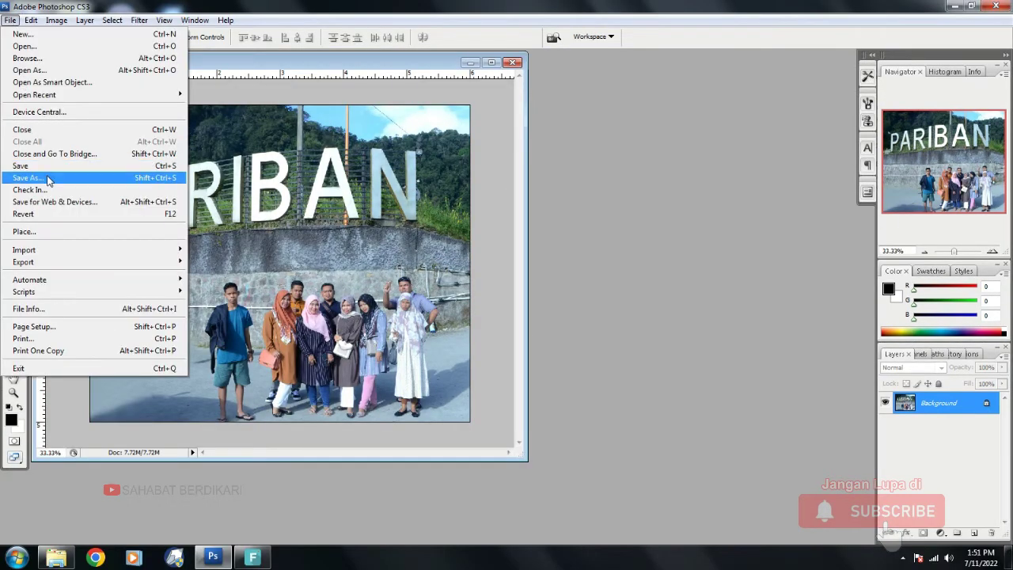
{"action": "left_click", "coordinate": [60, 181]}
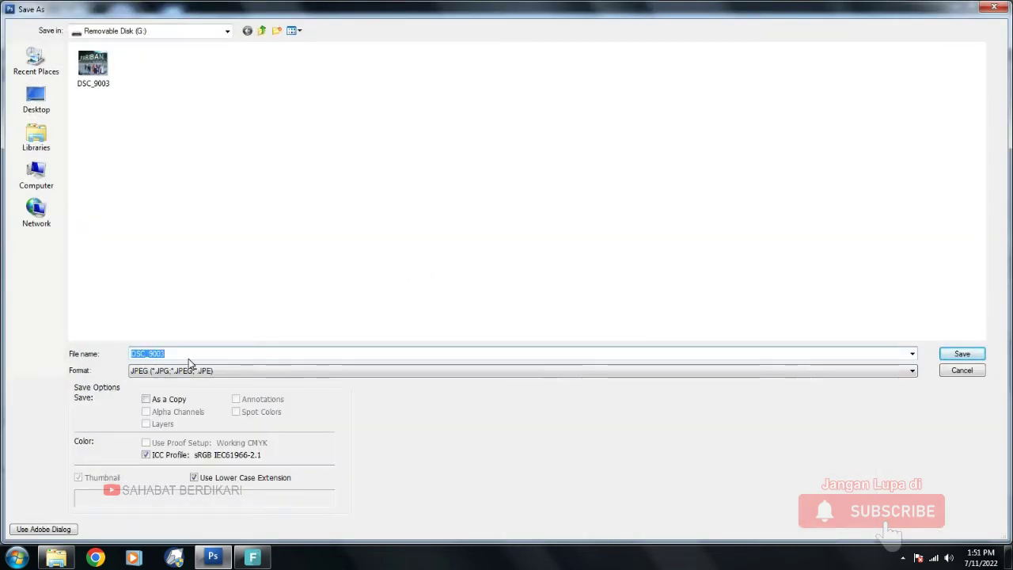
{"action": "type", "text": "sudah di edit"}
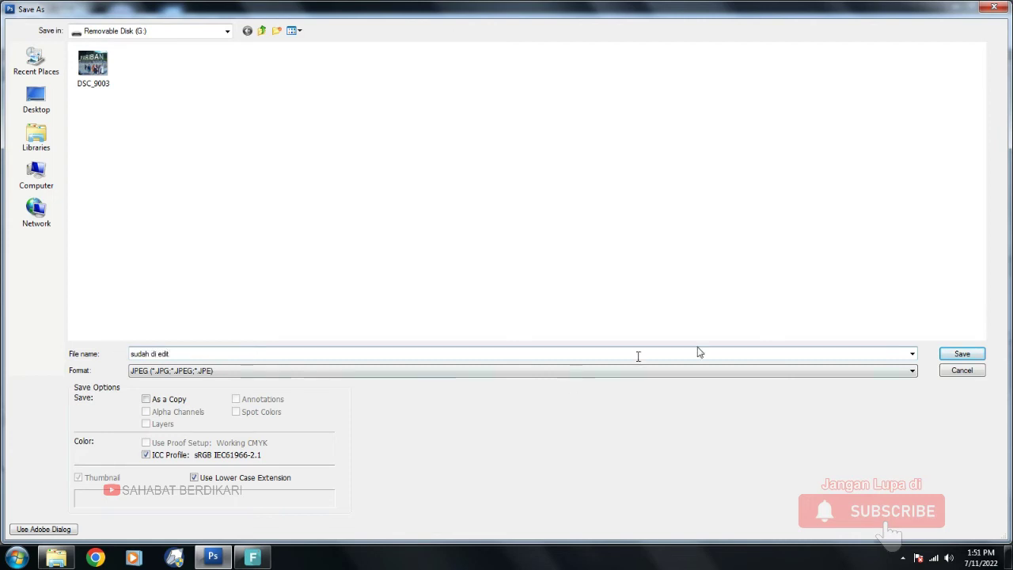
{"action": "left_click", "coordinate": [953, 355]}
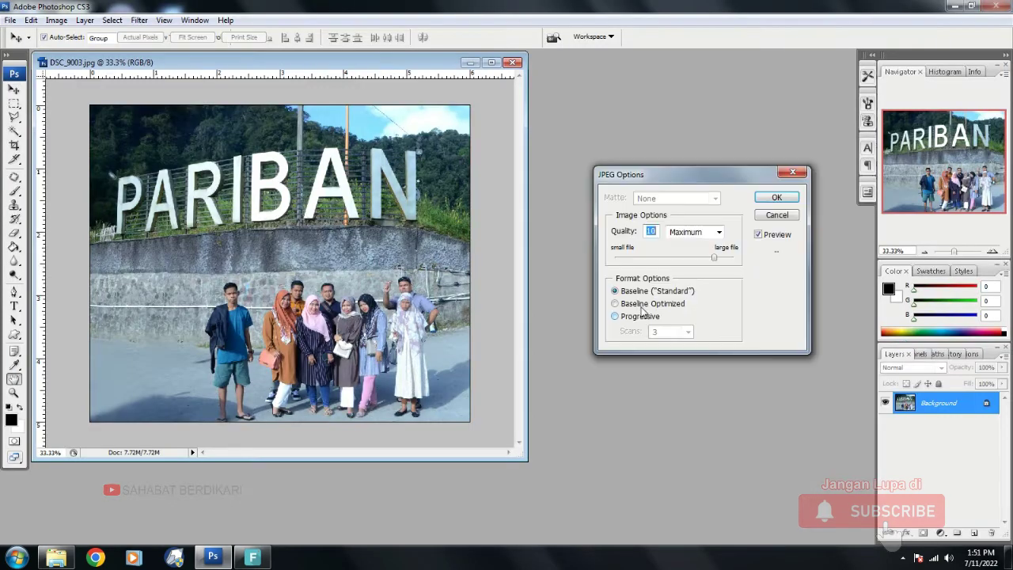
{"action": "left_click", "coordinate": [768, 199]}
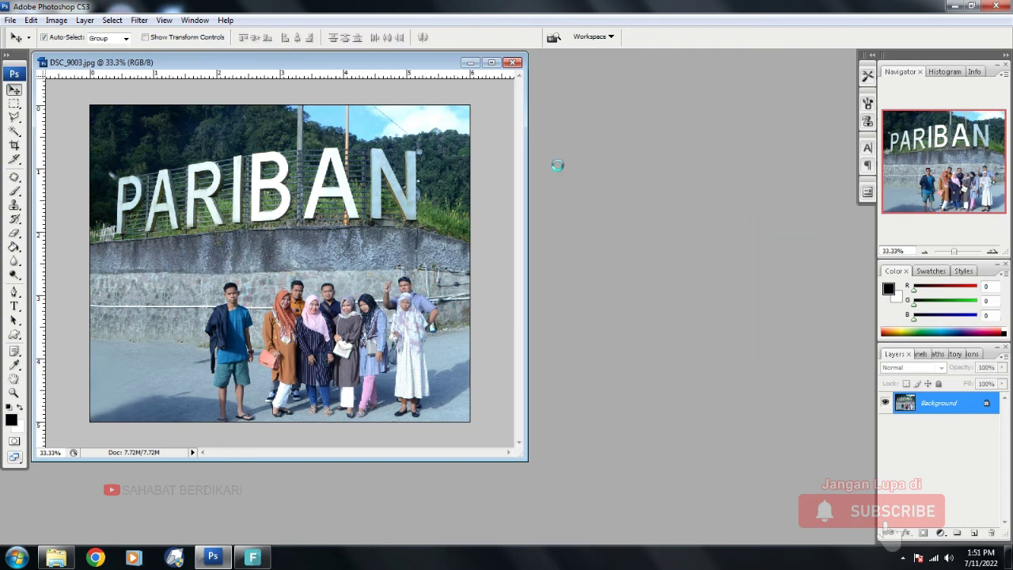
Refresh Removable Disk (G:) in Explorer and open the original DSC_9003 in Photo Viewer
{"action": "left_click", "coordinate": [953, 6]}
{"action": "right_click", "coordinate": [366, 257]}
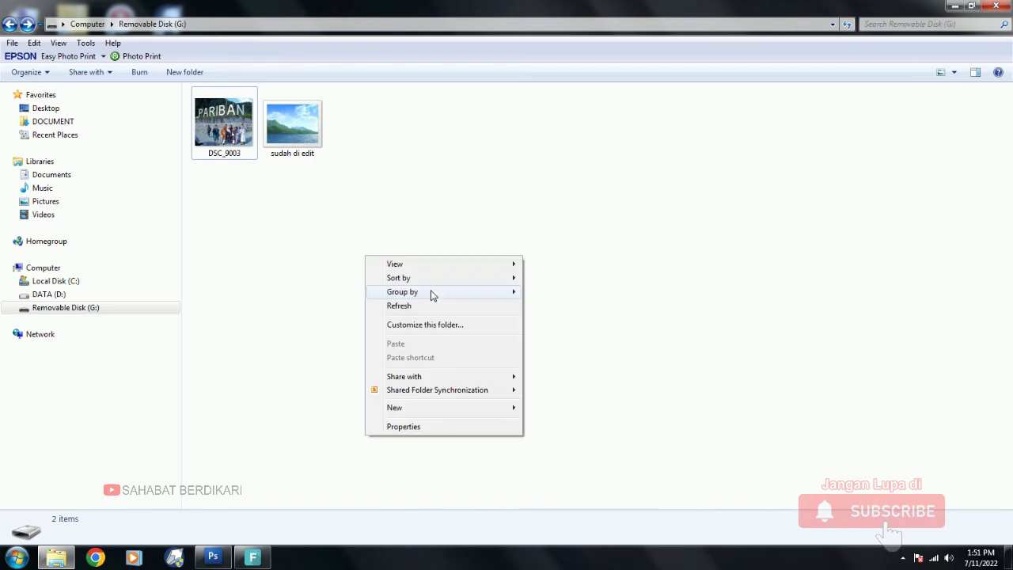
{"action": "left_click", "coordinate": [430, 306]}
{"action": "left_click", "coordinate": [241, 141]}
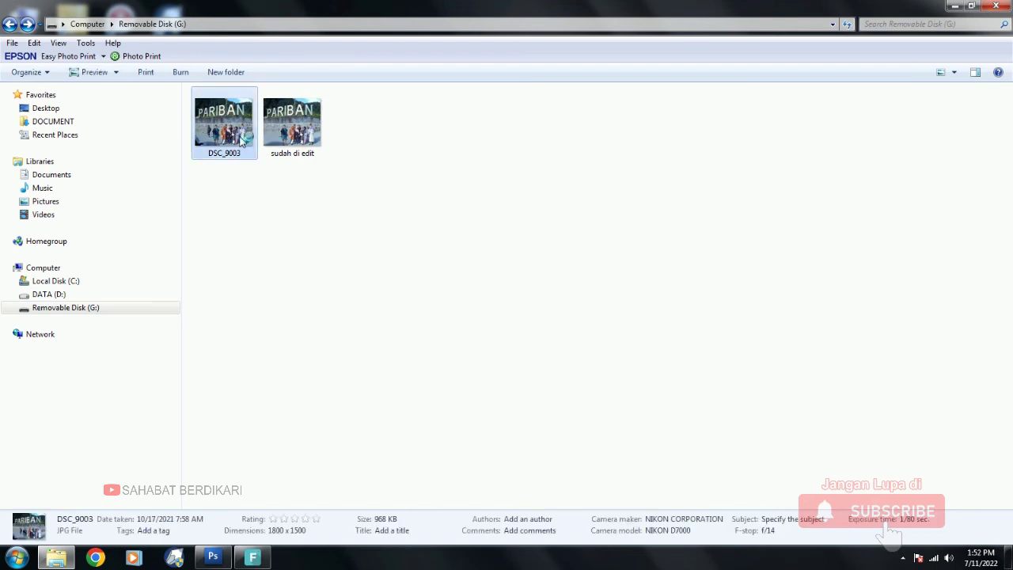
{"action": "key", "text": "Return"}
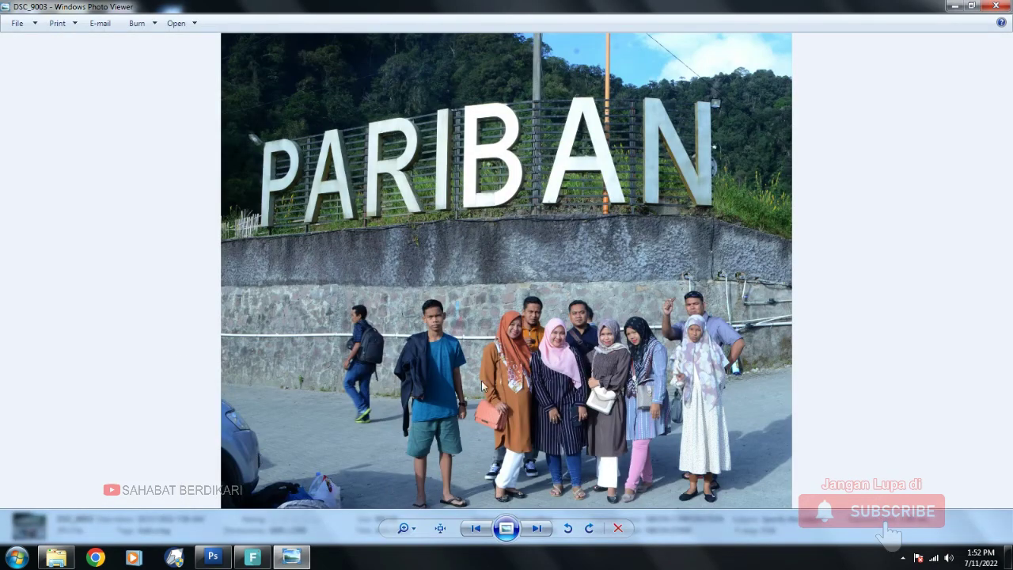
Advance from DSC_9003 to the edited 'sudah di edit' photo, then close Photo Viewer
{"action": "key", "text": "Right"}
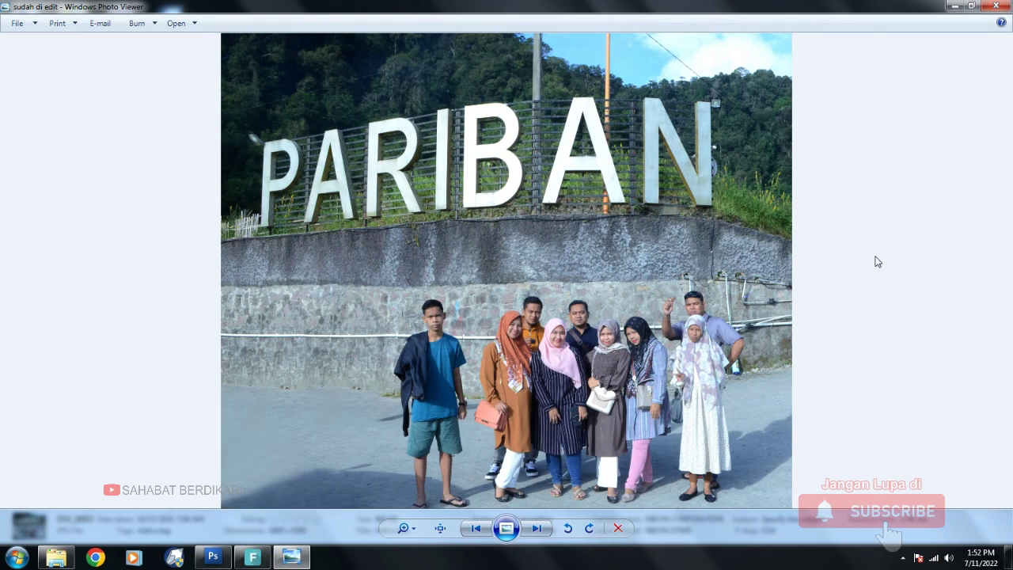
{"action": "left_click", "coordinate": [994, 6]}
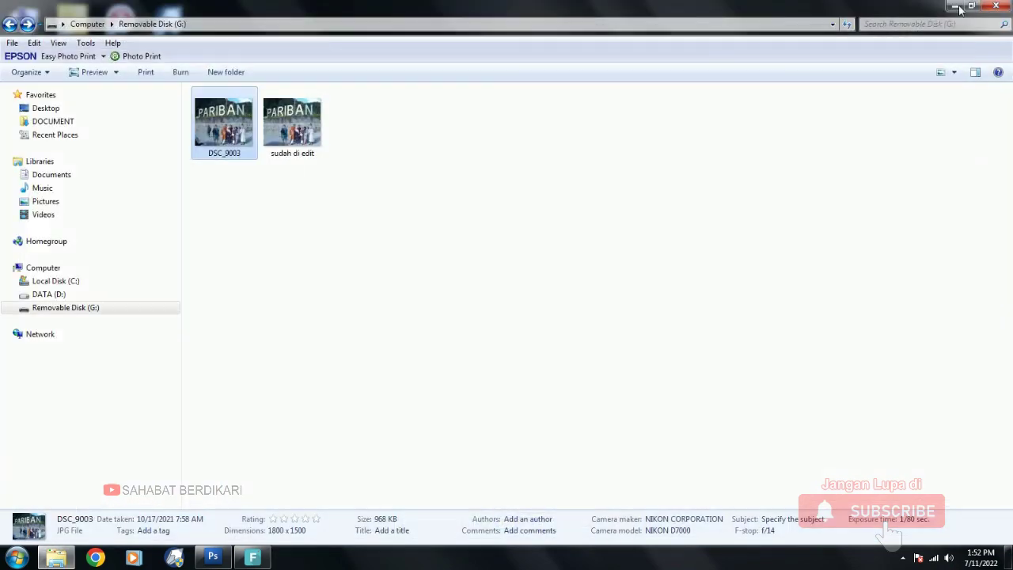